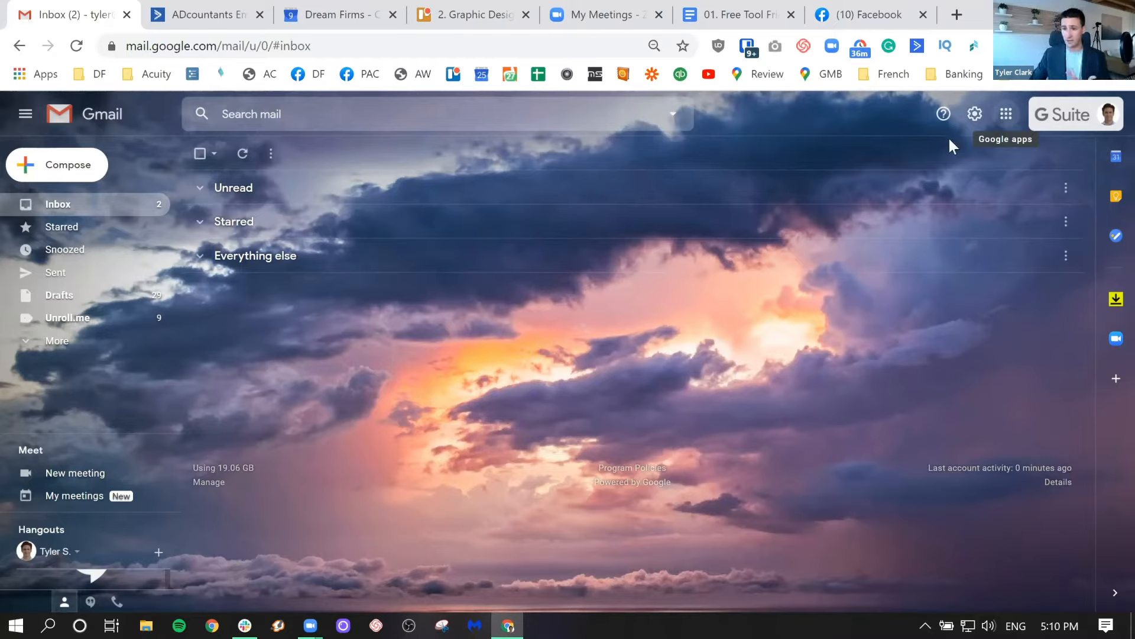
Open the Google apps list in Gmail and look through it for the My Business app
{"action": "left_click", "coordinate": [1006, 114]}
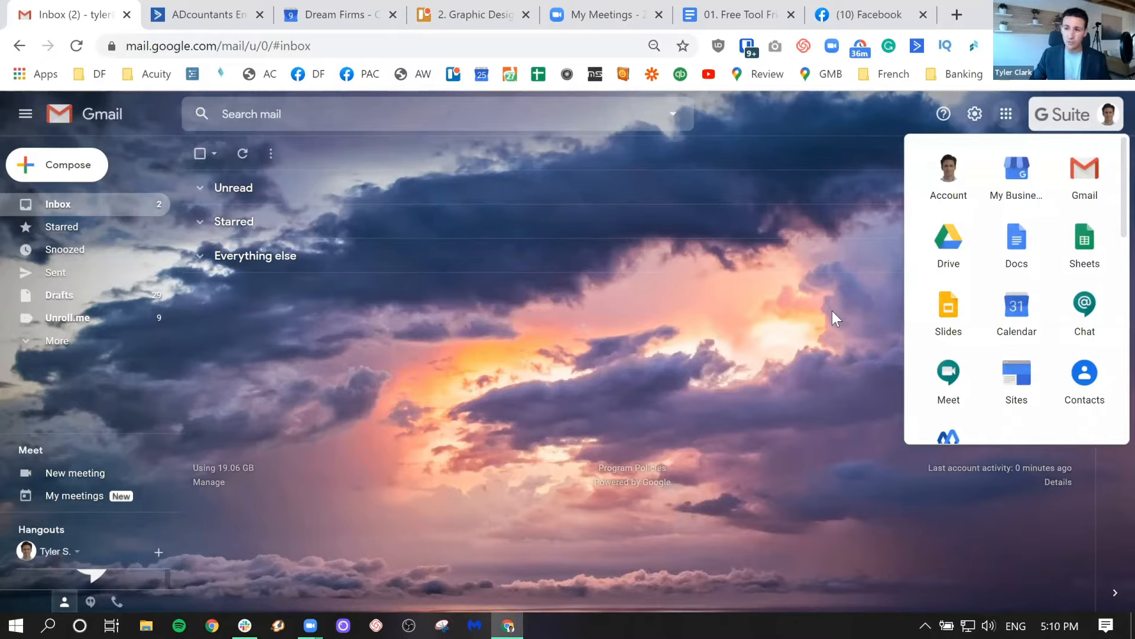
{"action": "left_click", "coordinate": [1003, 122]}
{"action": "left_click", "coordinate": [1006, 114]}
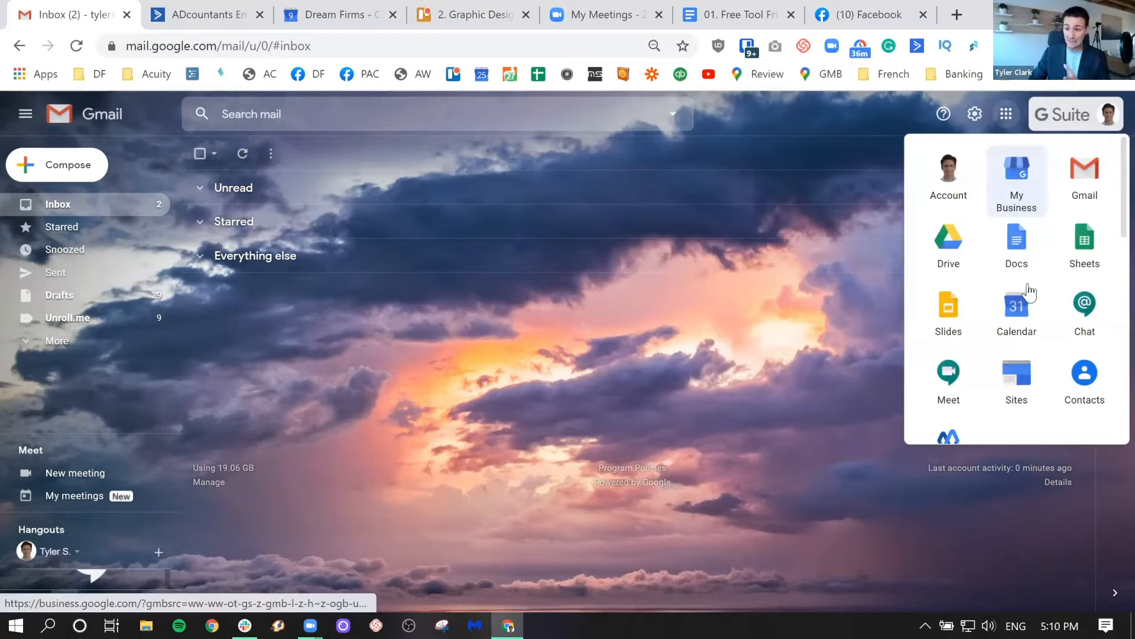
{"action": "scroll", "coordinate": [1012, 307], "scroll_direction": "down", "scroll_amount": 1}
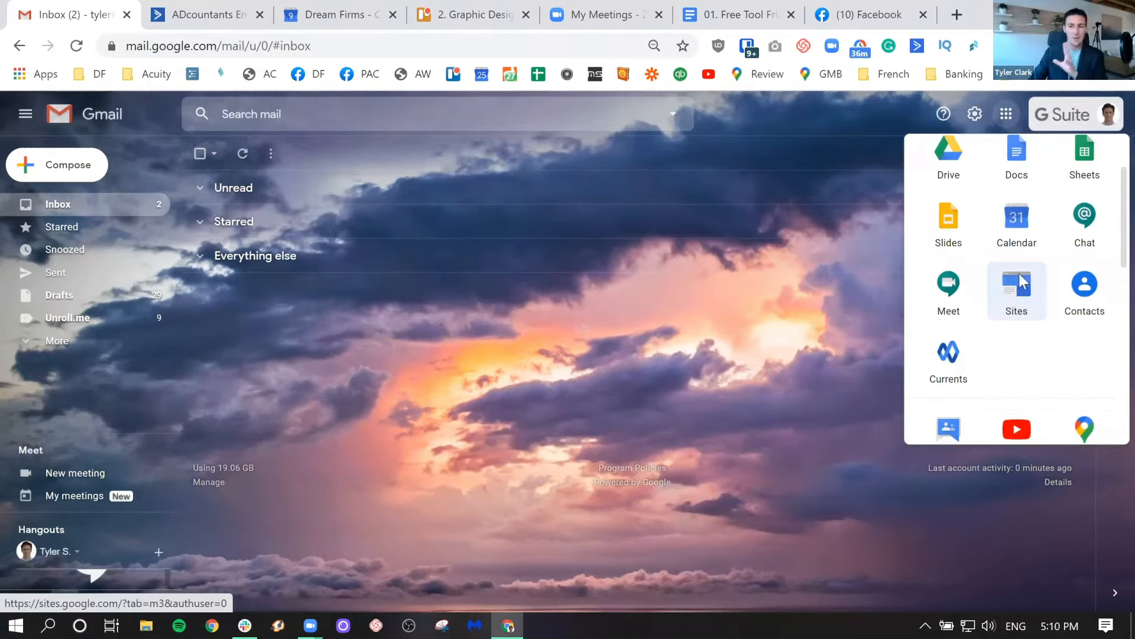
{"action": "scroll", "coordinate": [1016, 207], "scroll_direction": "up", "scroll_amount": 1}
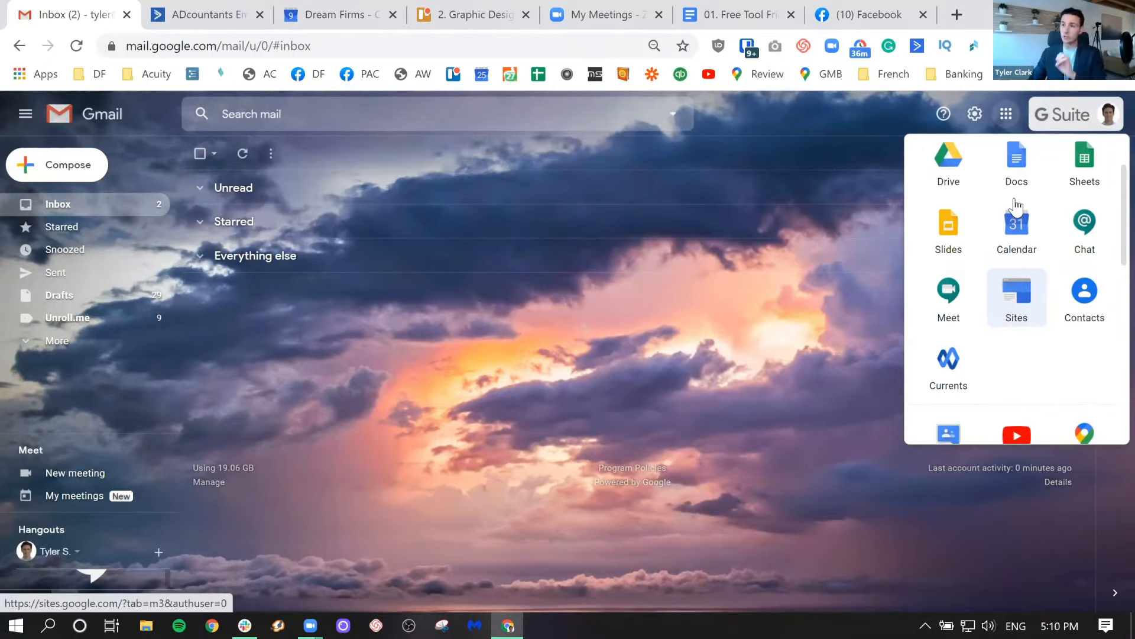
{"action": "scroll", "coordinate": [1016, 207], "scroll_direction": "up", "scroll_amount": 2}
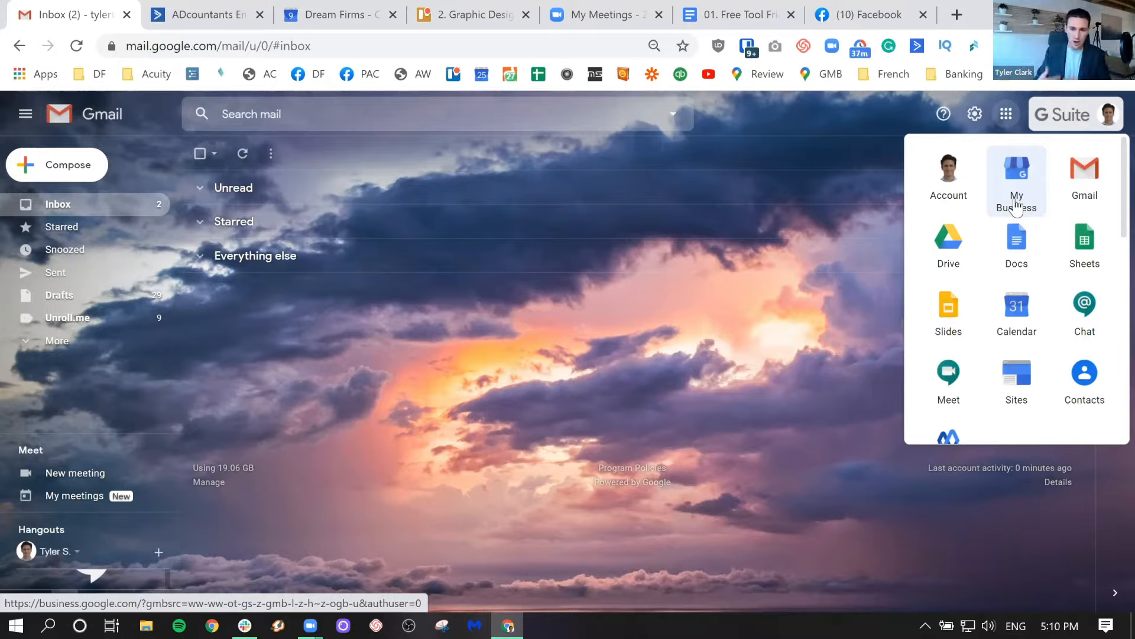
Open the GMB bookmark in a new tab and view the Dream Firms listing on Google Maps
{"action": "middle_click", "coordinate": [822, 75]}
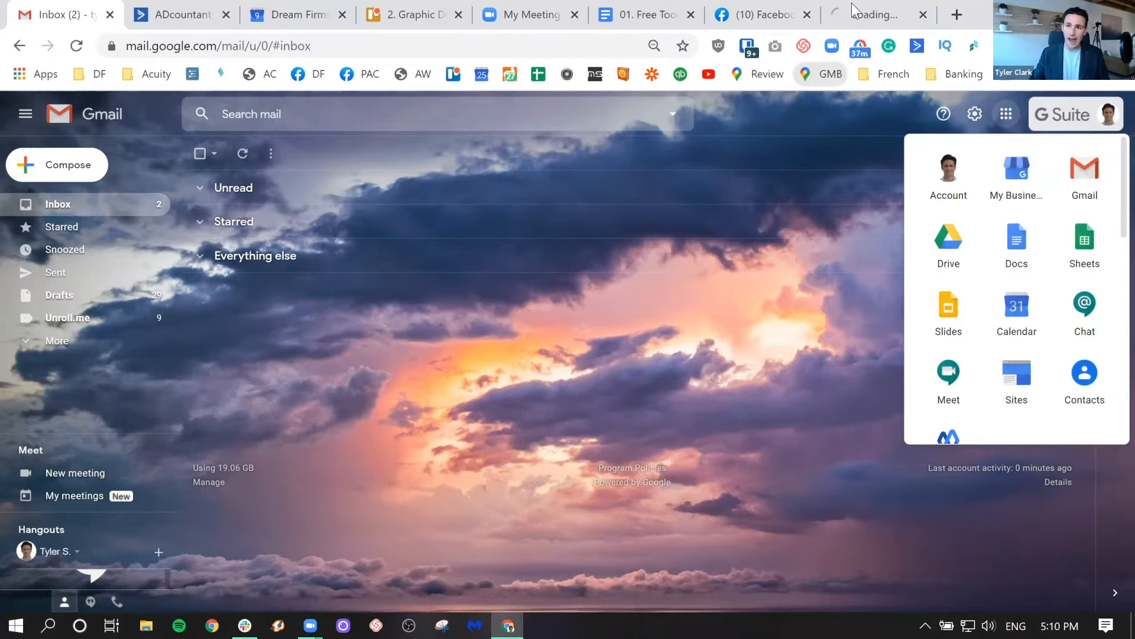
{"action": "left_click", "coordinate": [870, 5]}
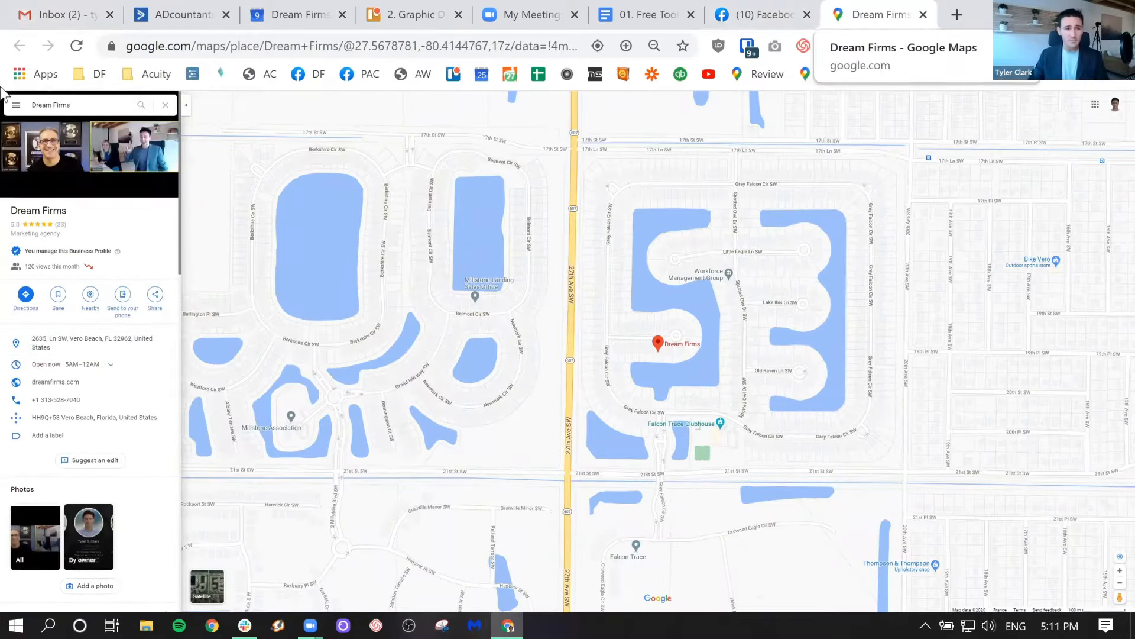
Return to the Gmail inbox and open the Dream Firms dashboard in Google My Business from the Google apps
{"action": "left_click", "coordinate": [13, 7]}
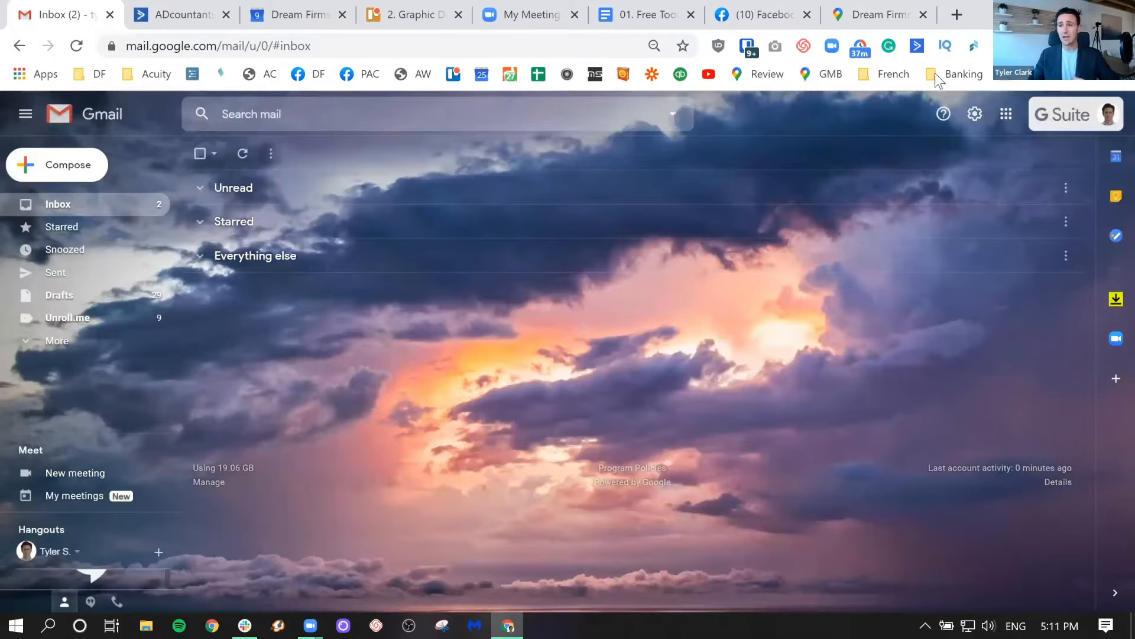
{"action": "left_click", "coordinate": [1005, 112]}
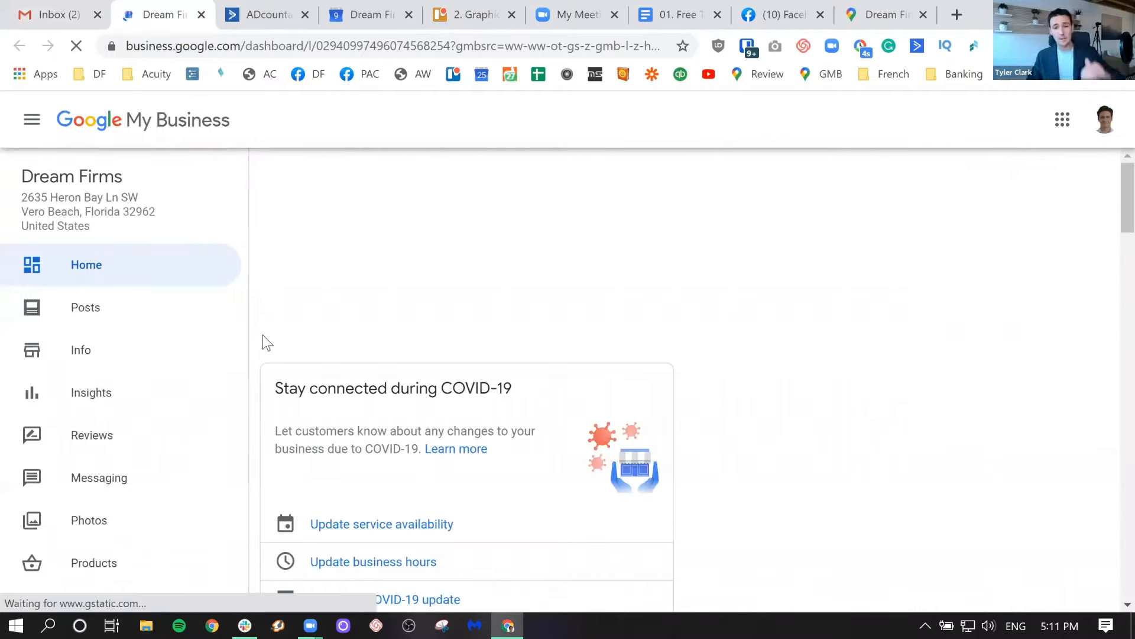
{"action": "scroll", "coordinate": [277, 296], "scroll_direction": "down", "scroll_amount": 1}
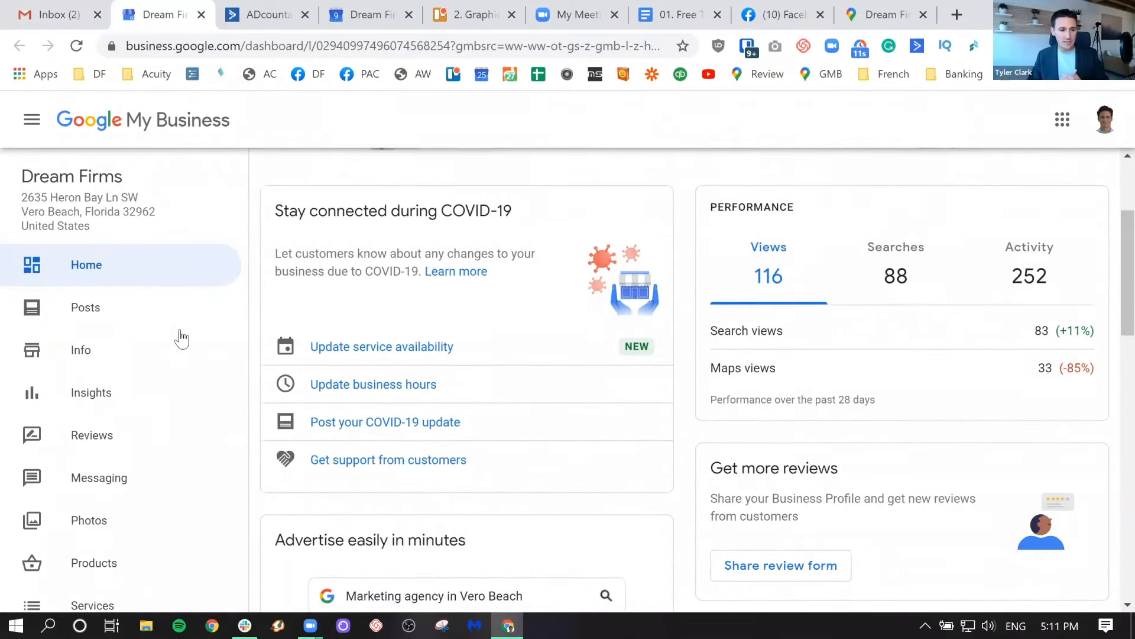
Open the Website section of the Dream Firms business profile
{"action": "scroll", "coordinate": [155, 361], "scroll_direction": "down", "scroll_amount": 1}
{"action": "scroll", "coordinate": [120, 469], "scroll_direction": "down", "scroll_amount": 1}
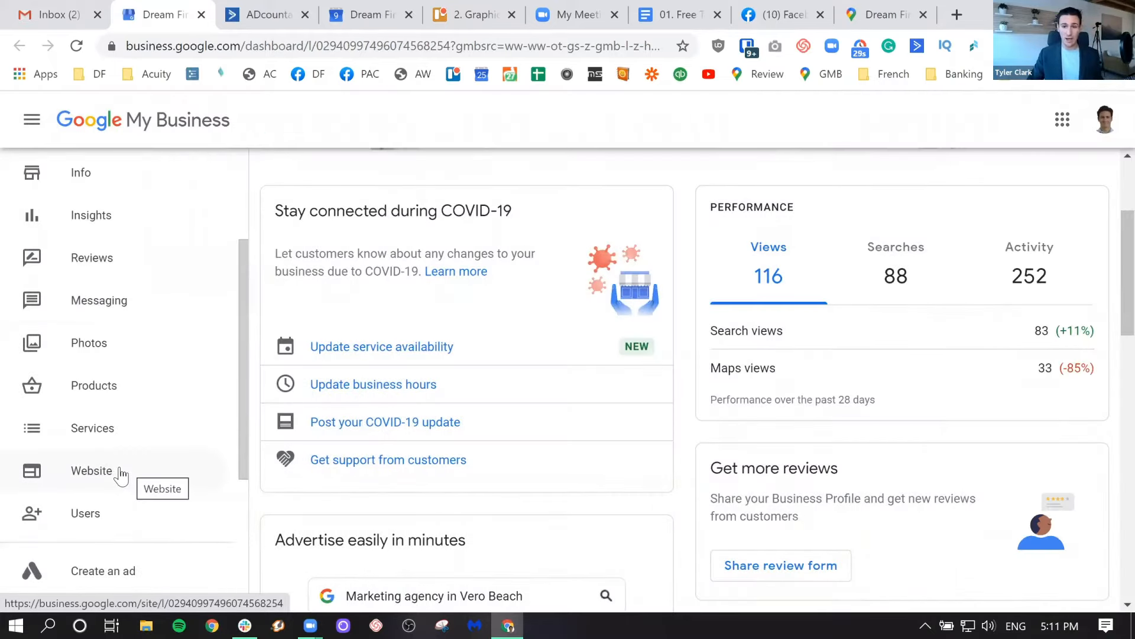
{"action": "left_click", "coordinate": [126, 472]}
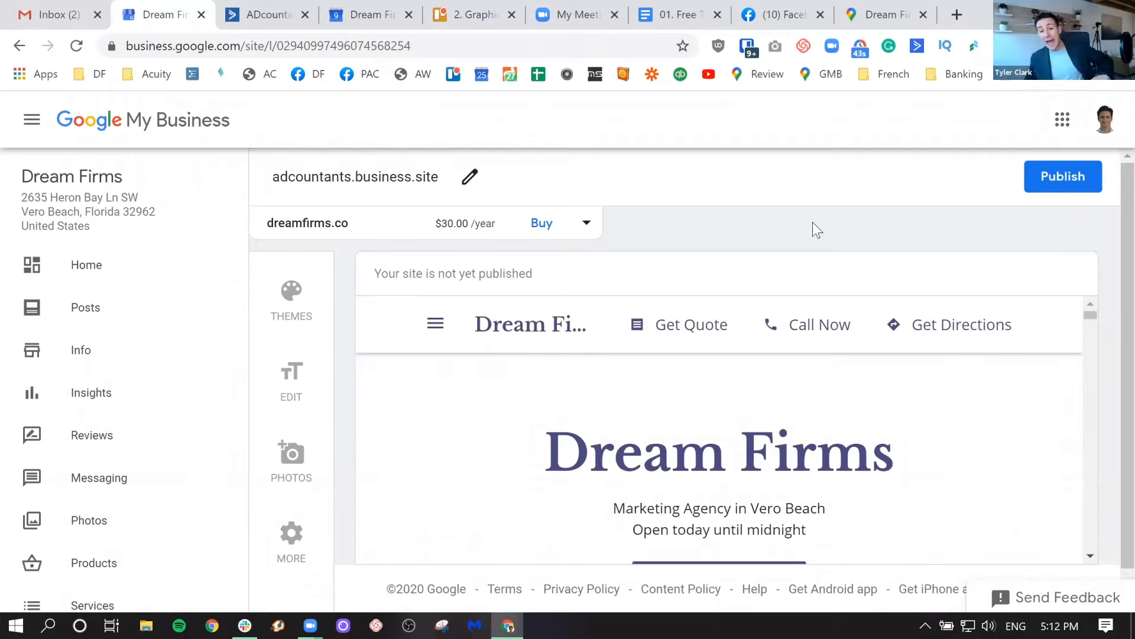
Open the Posts section of the business profile and view the most recent post
{"action": "left_click", "coordinate": [88, 314]}
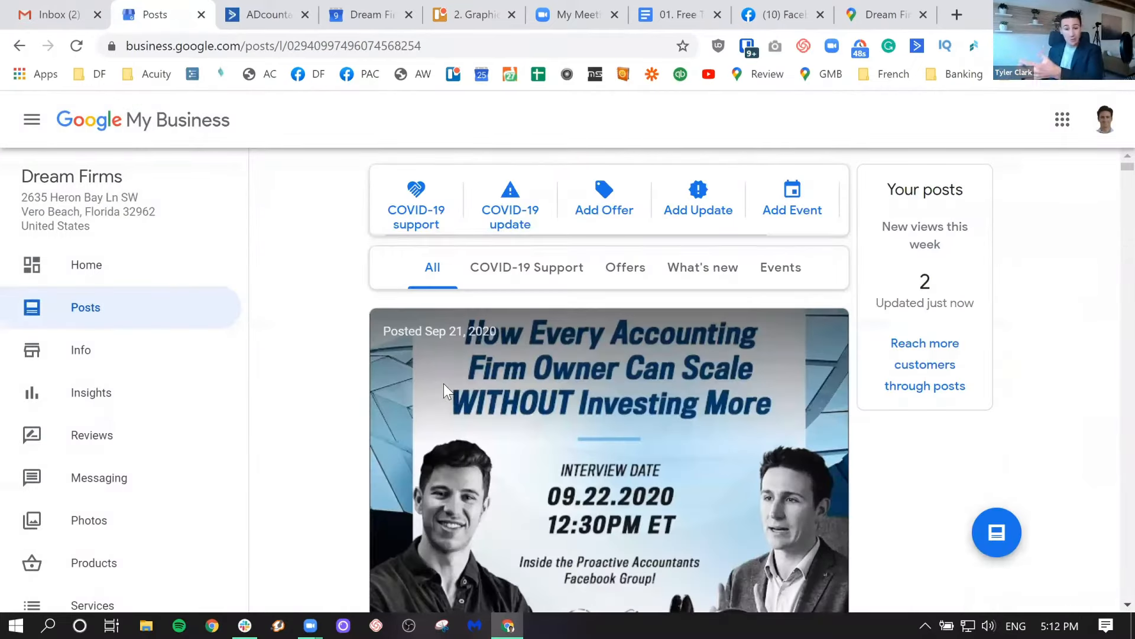
{"action": "scroll", "coordinate": [444, 384], "scroll_direction": "down", "scroll_amount": 4}
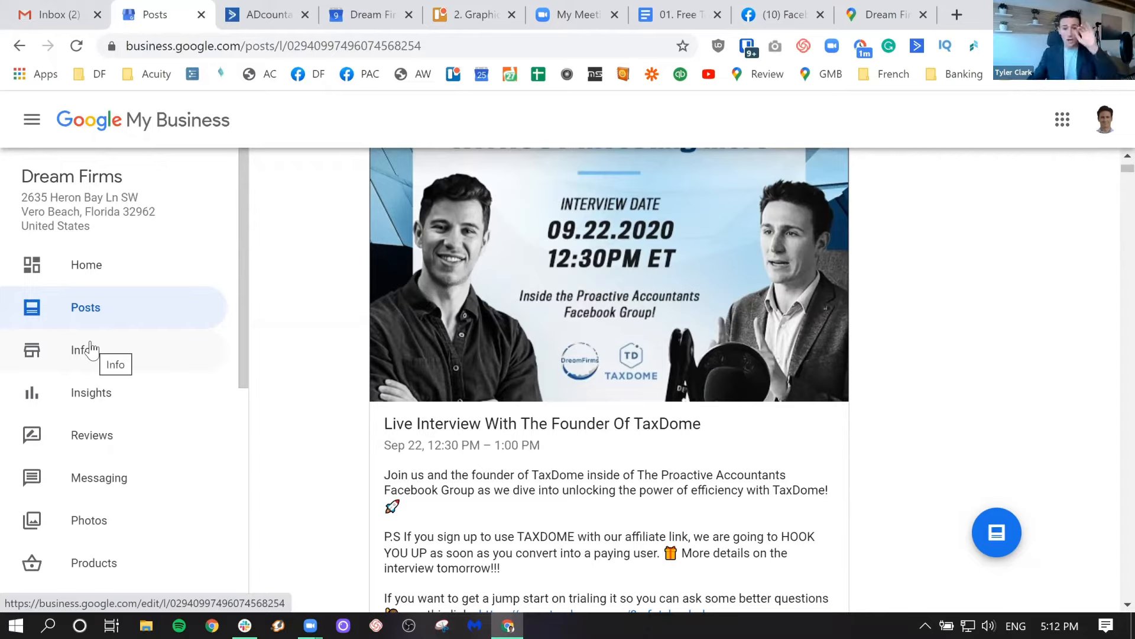
Go back to the Website section of the business profile to see the site address and domain offer
{"action": "scroll", "coordinate": [171, 367], "scroll_direction": "down", "scroll_amount": 3}
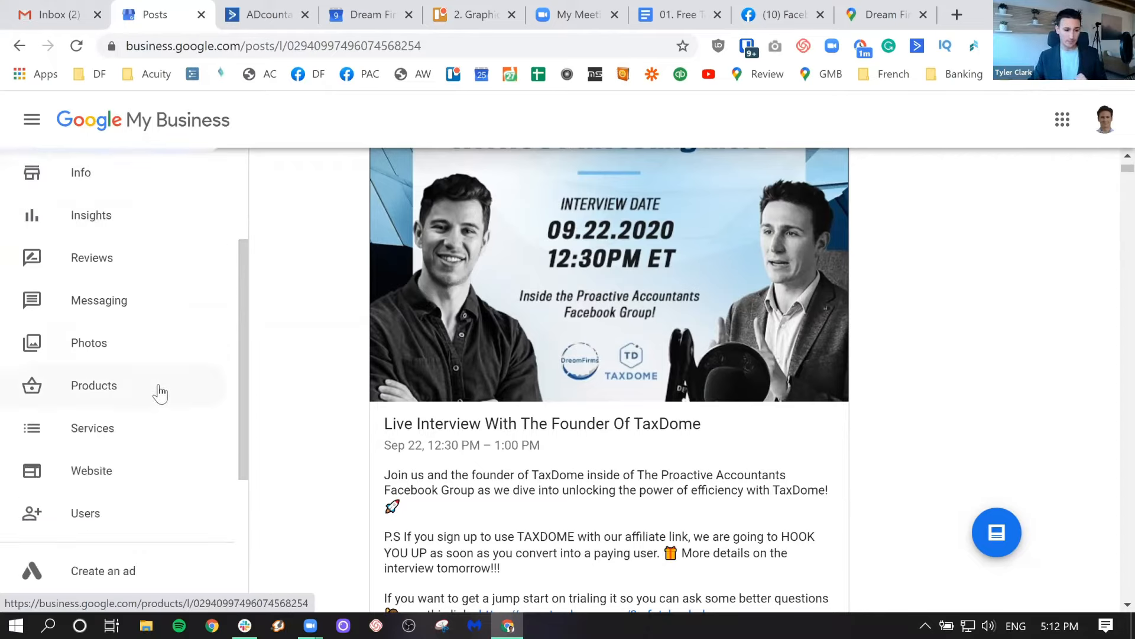
{"action": "scroll", "coordinate": [160, 393], "scroll_direction": "down", "scroll_amount": 2}
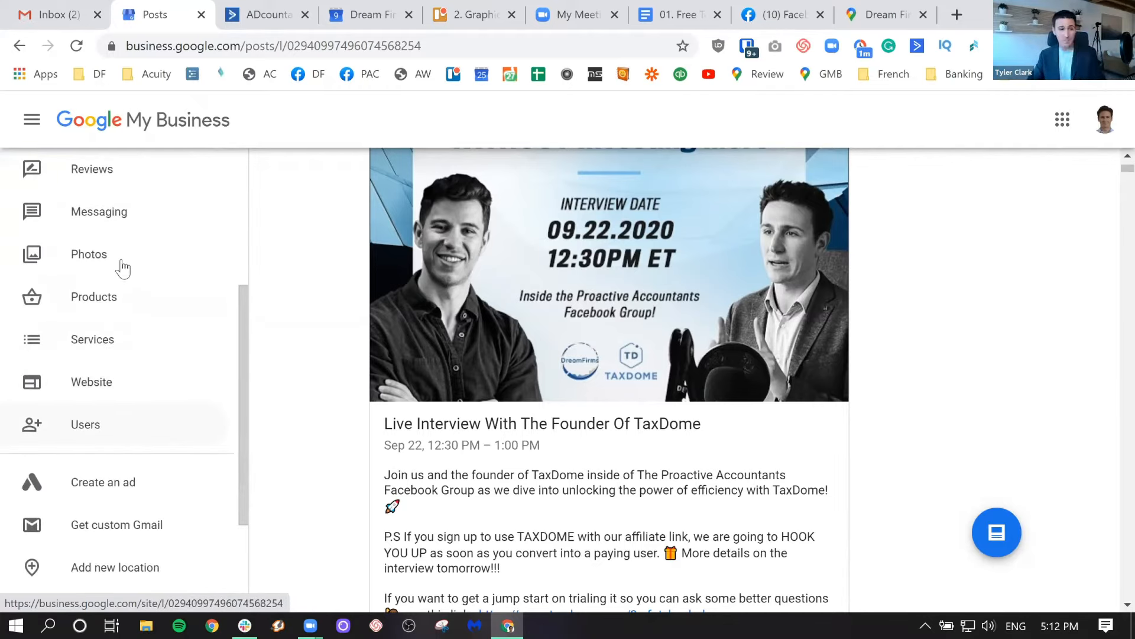
{"action": "scroll", "coordinate": [118, 249], "scroll_direction": "down", "scroll_amount": 1}
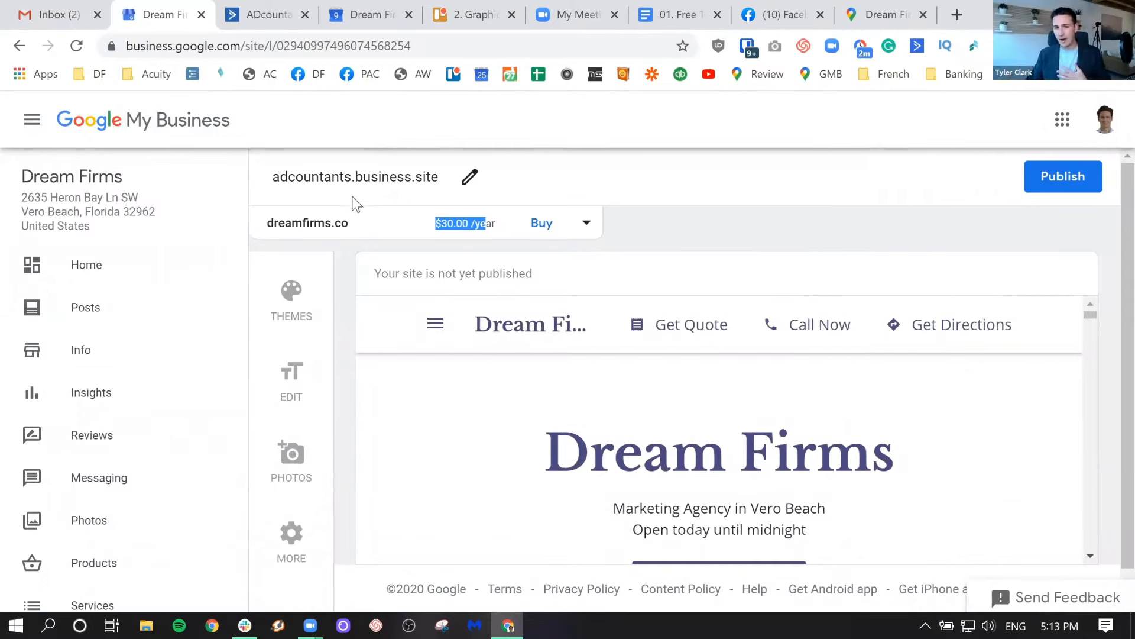
{"action": "left_click", "coordinate": [336, 172]}
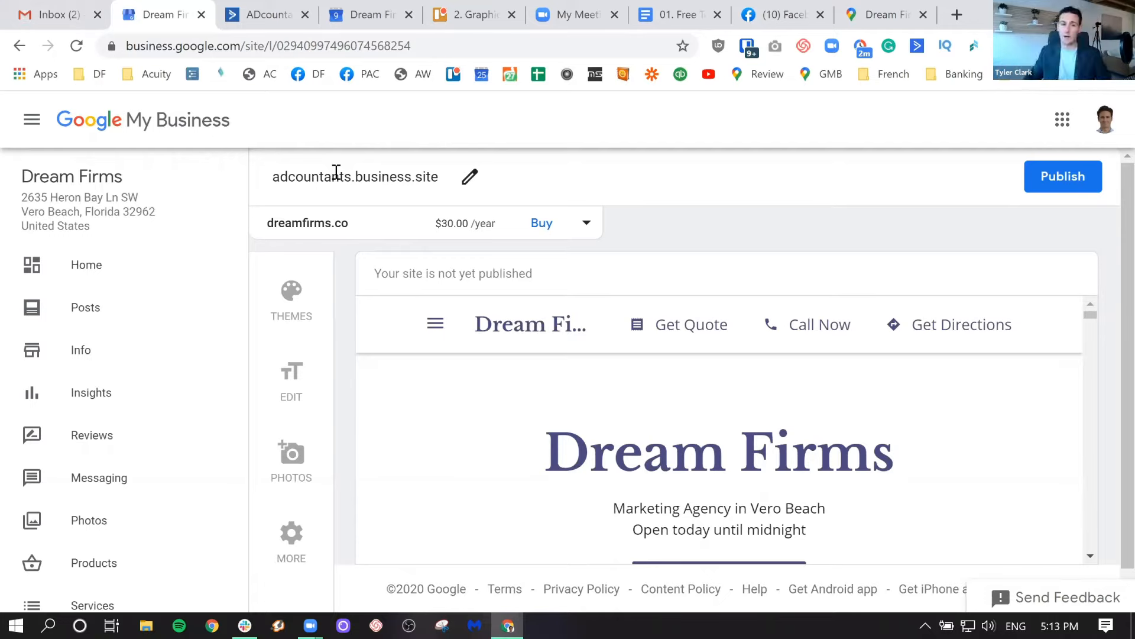
Examine the upper part of the website preview, including the title, Get Quote button and header photo
{"action": "scroll", "coordinate": [699, 416], "scroll_direction": "down", "scroll_amount": 2}
{"action": "scroll", "coordinate": [591, 384], "scroll_direction": "up", "scroll_amount": 2}
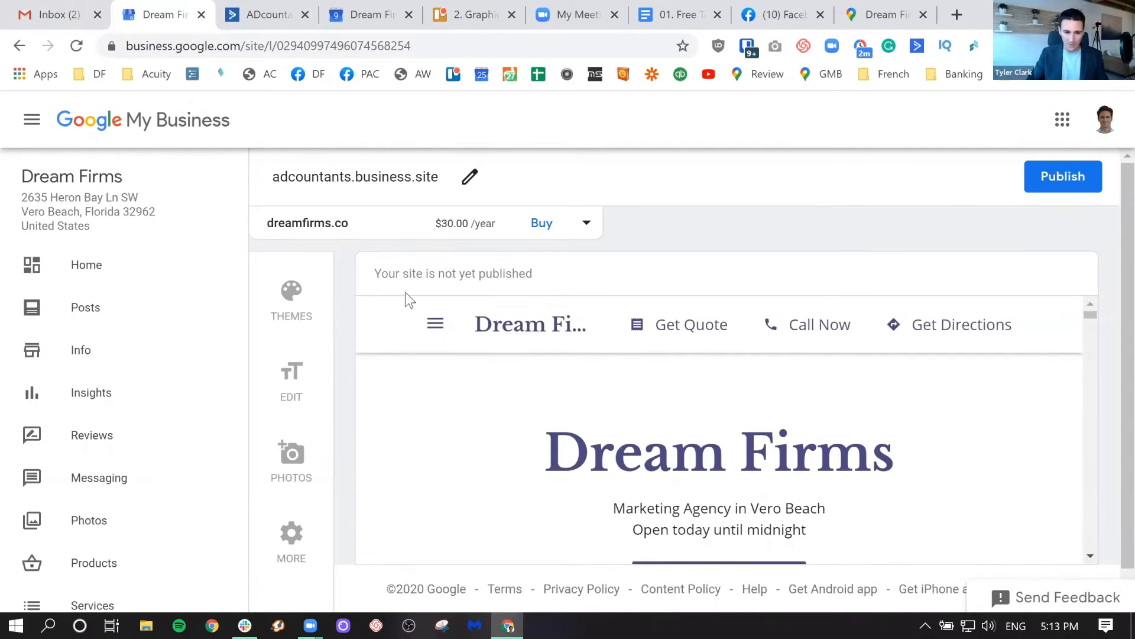
{"action": "scroll", "coordinate": [329, 325], "scroll_direction": "down", "scroll_amount": 1}
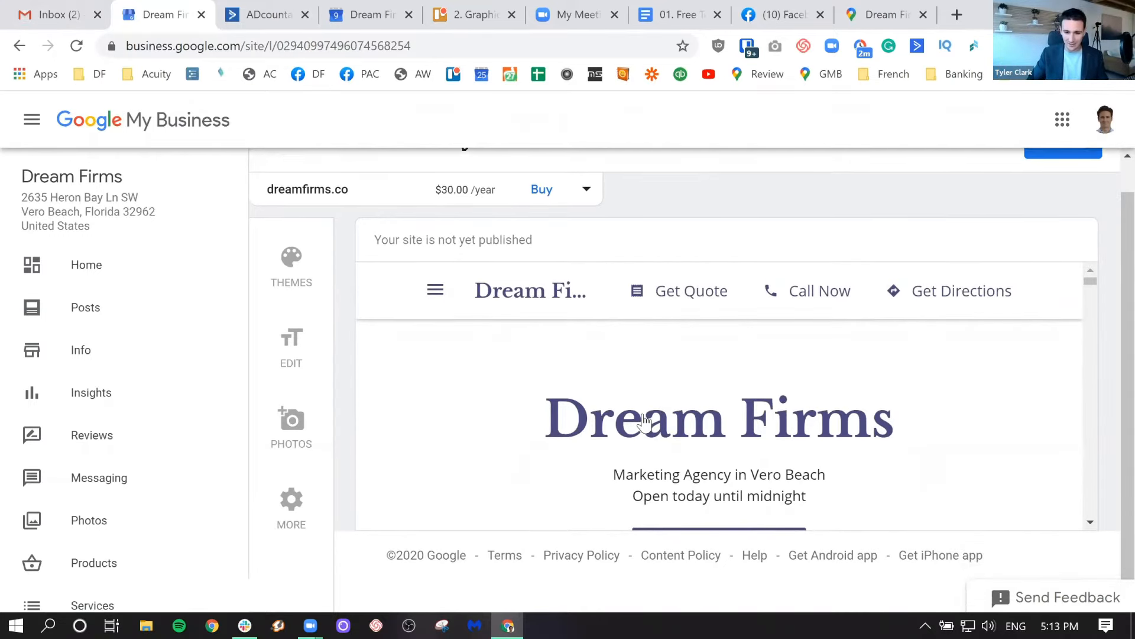
{"action": "scroll", "coordinate": [644, 418], "scroll_direction": "down", "scroll_amount": 4}
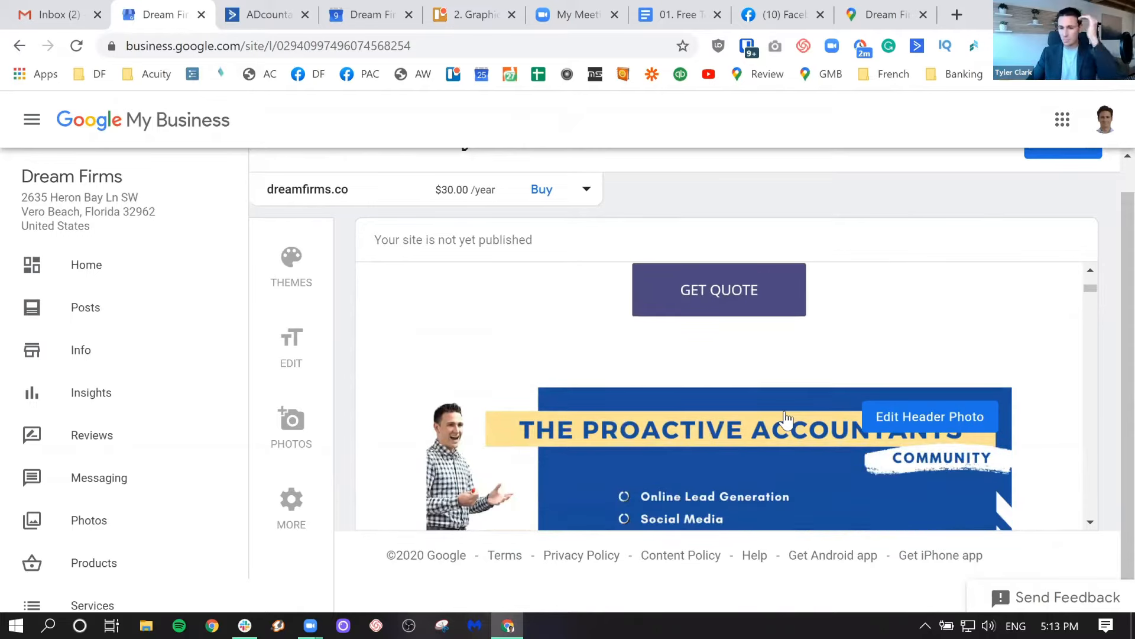
{"action": "scroll", "coordinate": [786, 416], "scroll_direction": "up", "scroll_amount": 3}
{"action": "scroll", "coordinate": [758, 406], "scroll_direction": "down", "scroll_amount": 1}
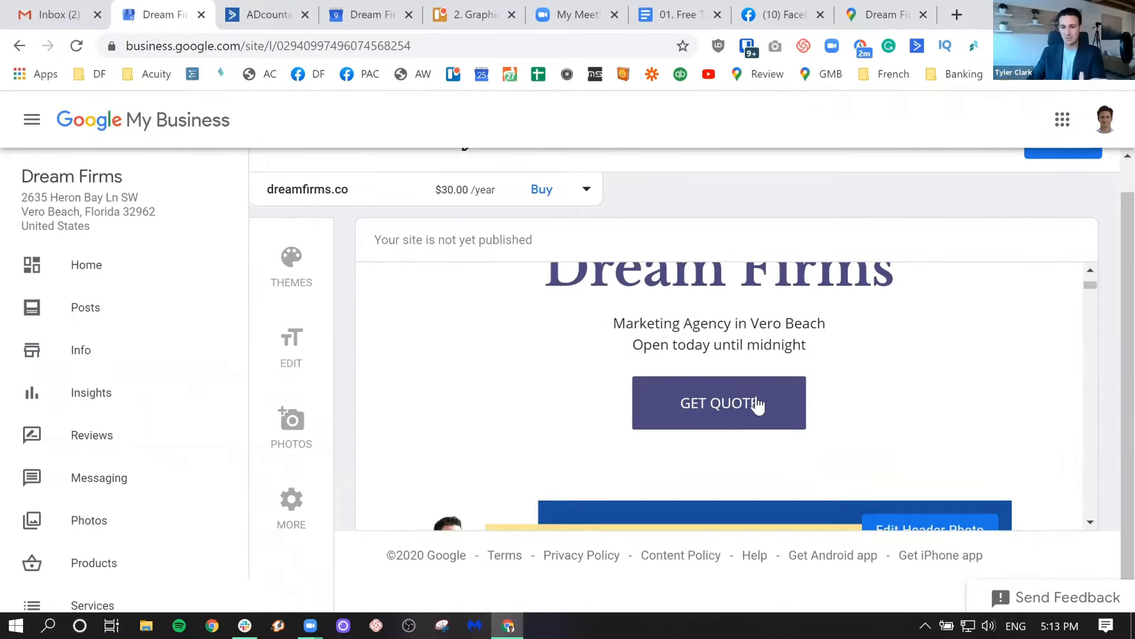
{"action": "scroll", "coordinate": [758, 404], "scroll_direction": "down", "scroll_amount": 1}
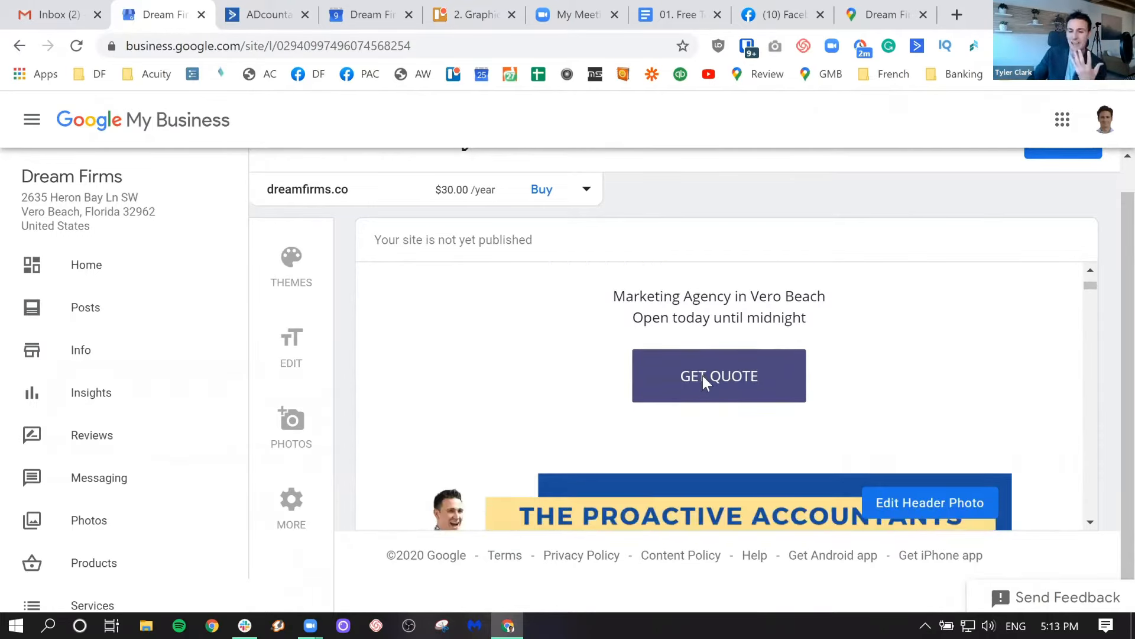
{"action": "scroll", "coordinate": [702, 374], "scroll_direction": "down", "scroll_amount": 3}
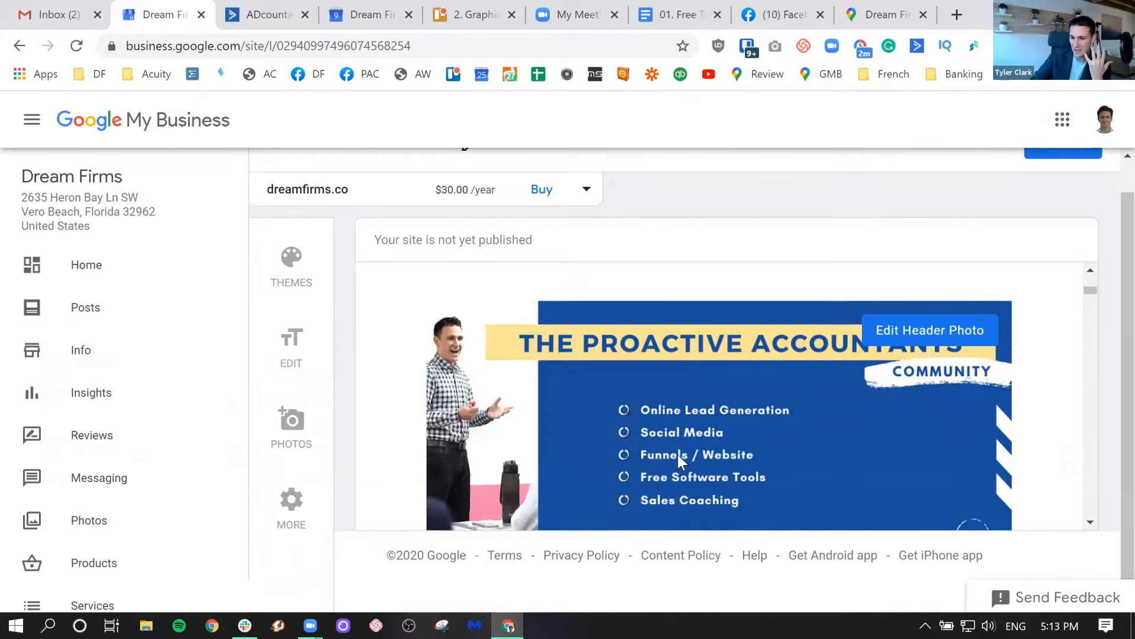
{"action": "scroll", "coordinate": [678, 455], "scroll_direction": "down", "scroll_amount": 3}
{"action": "scroll", "coordinate": [676, 432], "scroll_direction": "down", "scroll_amount": 1}
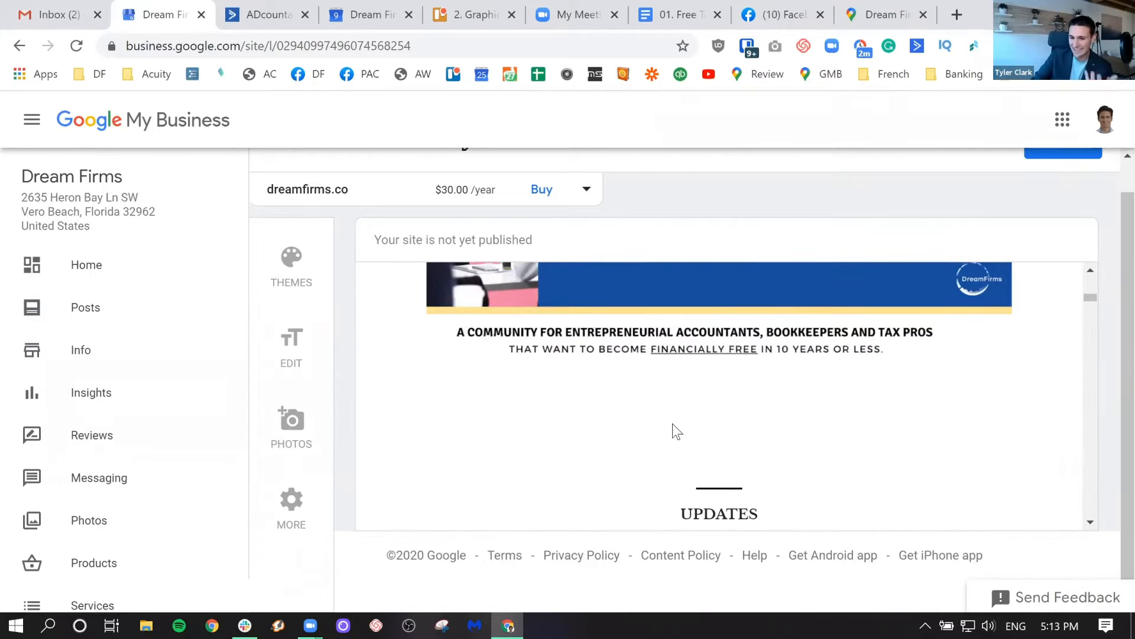
{"action": "scroll", "coordinate": [673, 421], "scroll_direction": "up", "scroll_amount": 1}
{"action": "scroll", "coordinate": [674, 421], "scroll_direction": "down", "scroll_amount": 3}
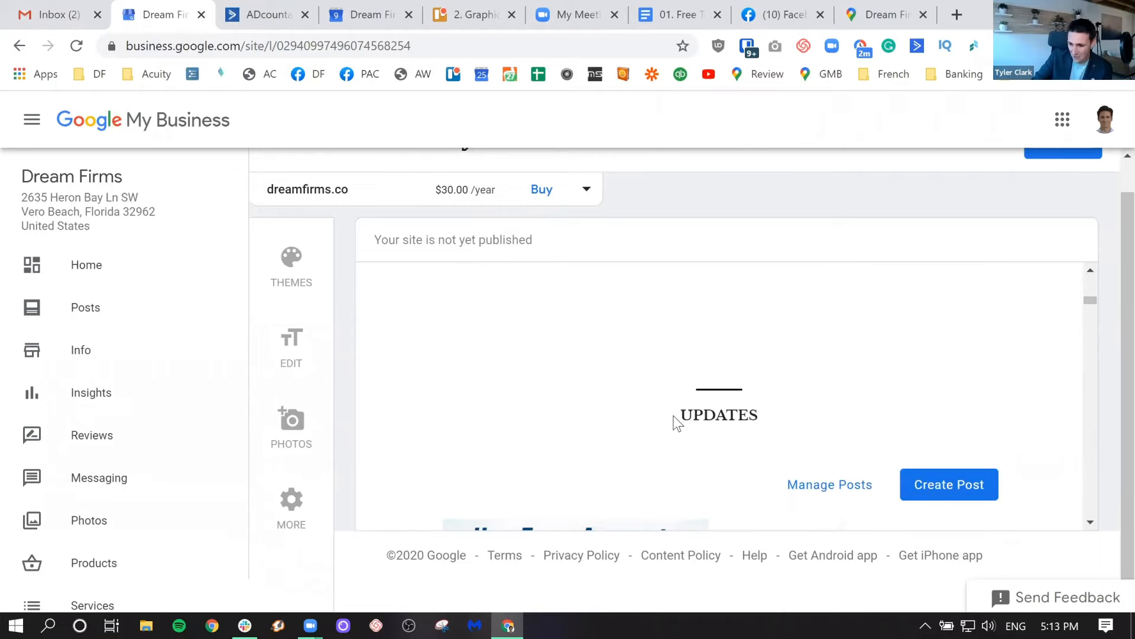
{"action": "scroll", "coordinate": [800, 370], "scroll_direction": "up", "scroll_amount": 3}
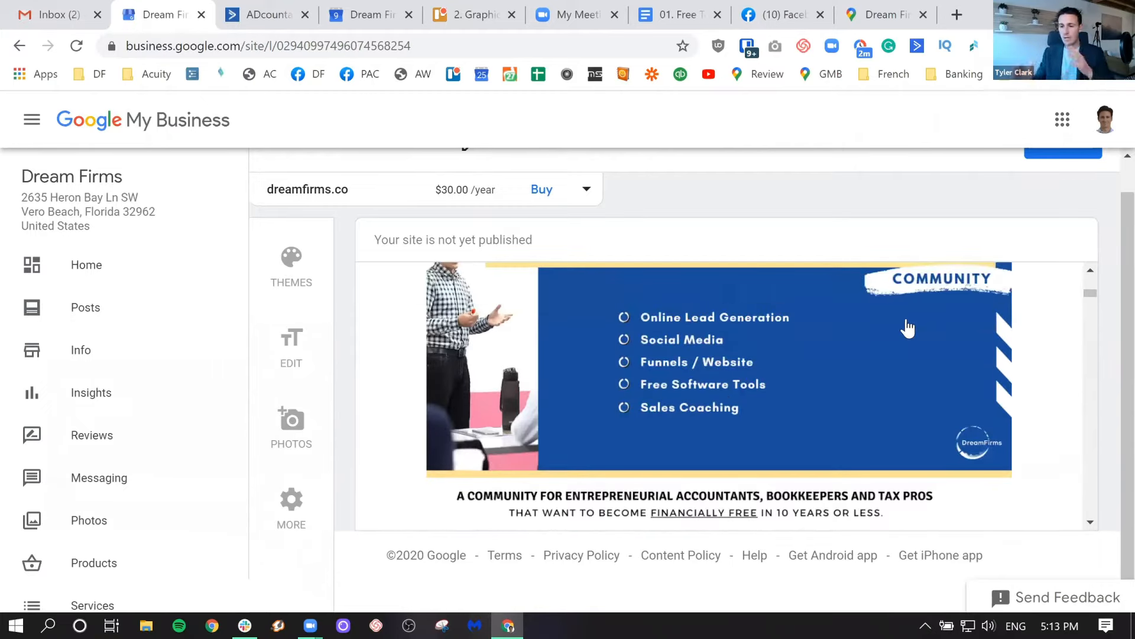
{"action": "scroll", "coordinate": [908, 330], "scroll_direction": "up", "scroll_amount": 2}
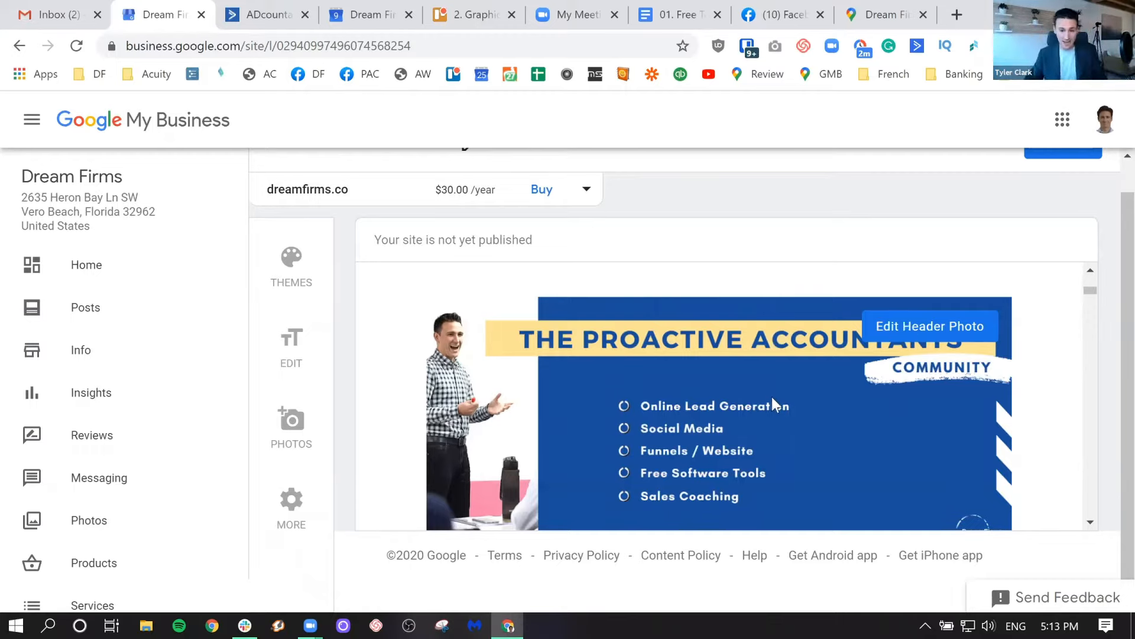
Examine the posts in the Updates section of the website preview
{"action": "scroll", "coordinate": [710, 359], "scroll_direction": "down", "scroll_amount": 5}
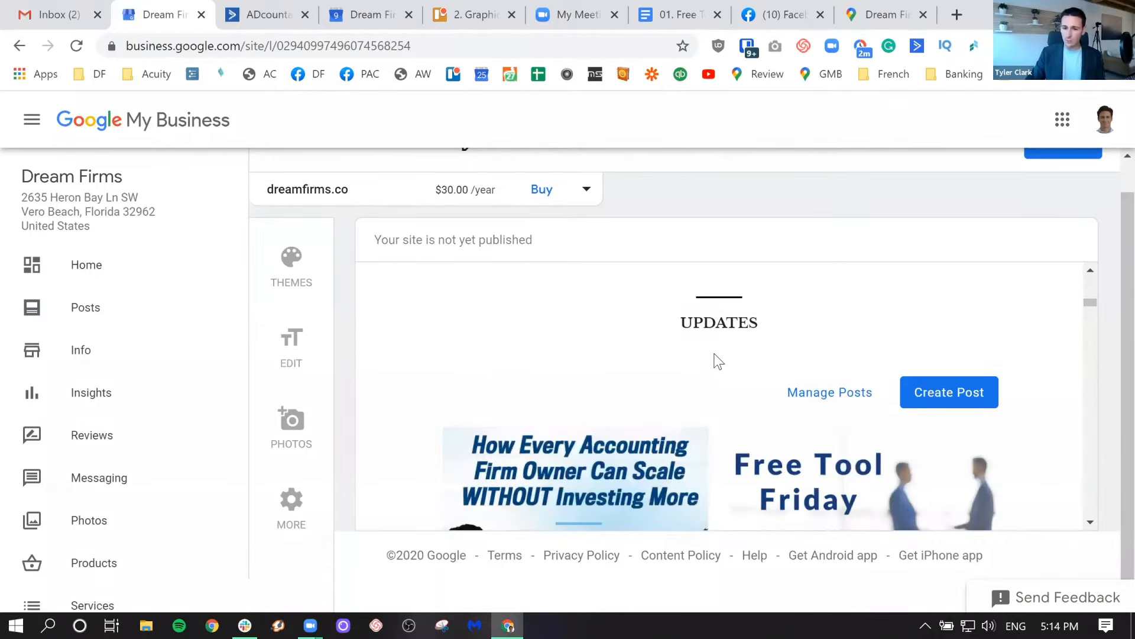
{"action": "scroll", "coordinate": [714, 354], "scroll_direction": "down", "scroll_amount": 1}
{"action": "scroll", "coordinate": [719, 352], "scroll_direction": "up", "scroll_amount": 1}
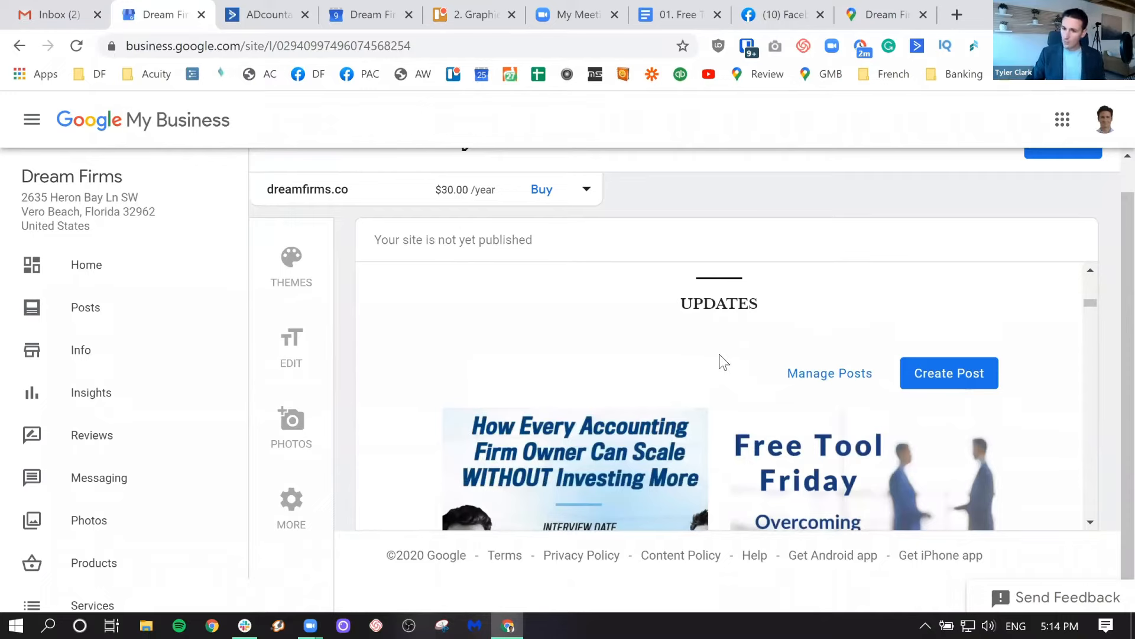
{"action": "scroll", "coordinate": [724, 362], "scroll_direction": "down", "scroll_amount": 4}
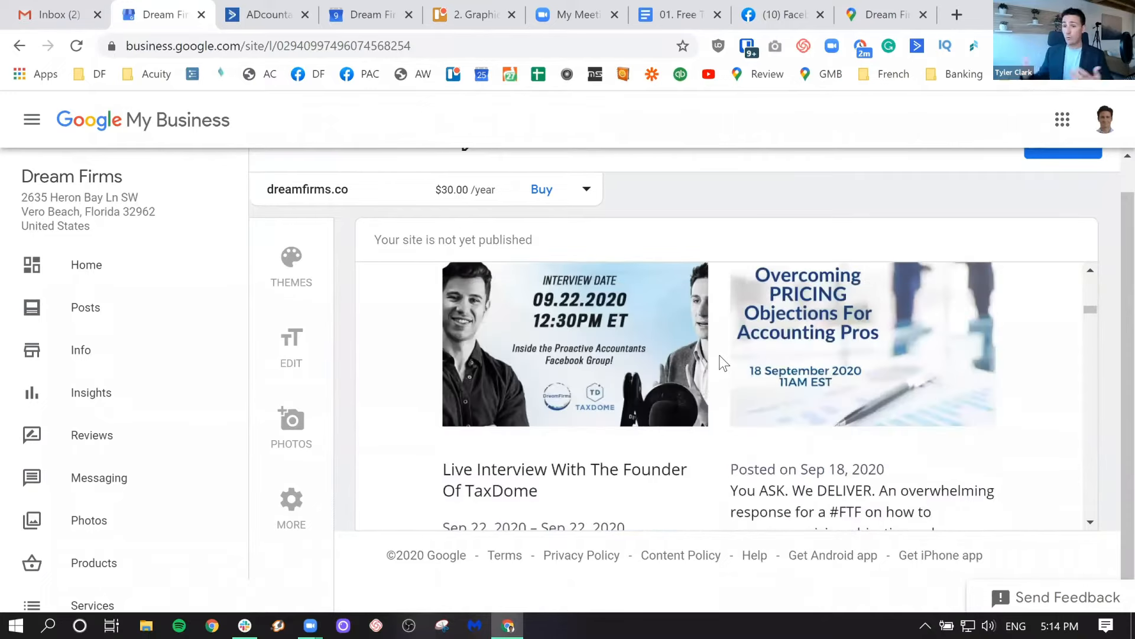
{"action": "scroll", "coordinate": [724, 362], "scroll_direction": "up", "scroll_amount": 2}
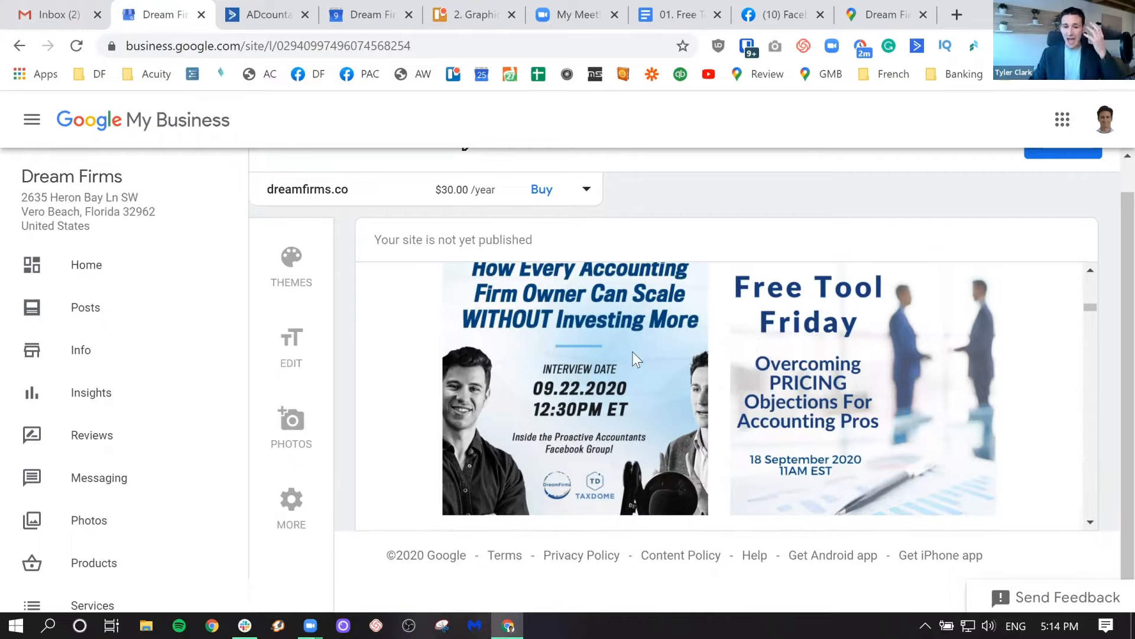
{"action": "scroll", "coordinate": [624, 356], "scroll_direction": "down", "scroll_amount": 2}
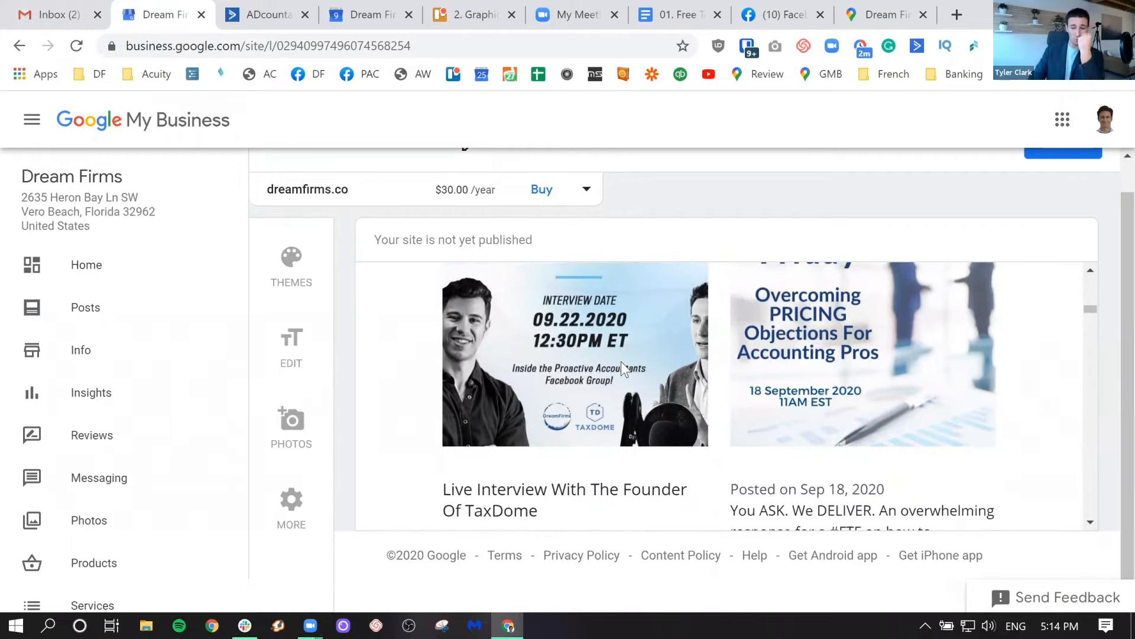
{"action": "scroll", "coordinate": [503, 334], "scroll_direction": "down", "scroll_amount": 5}
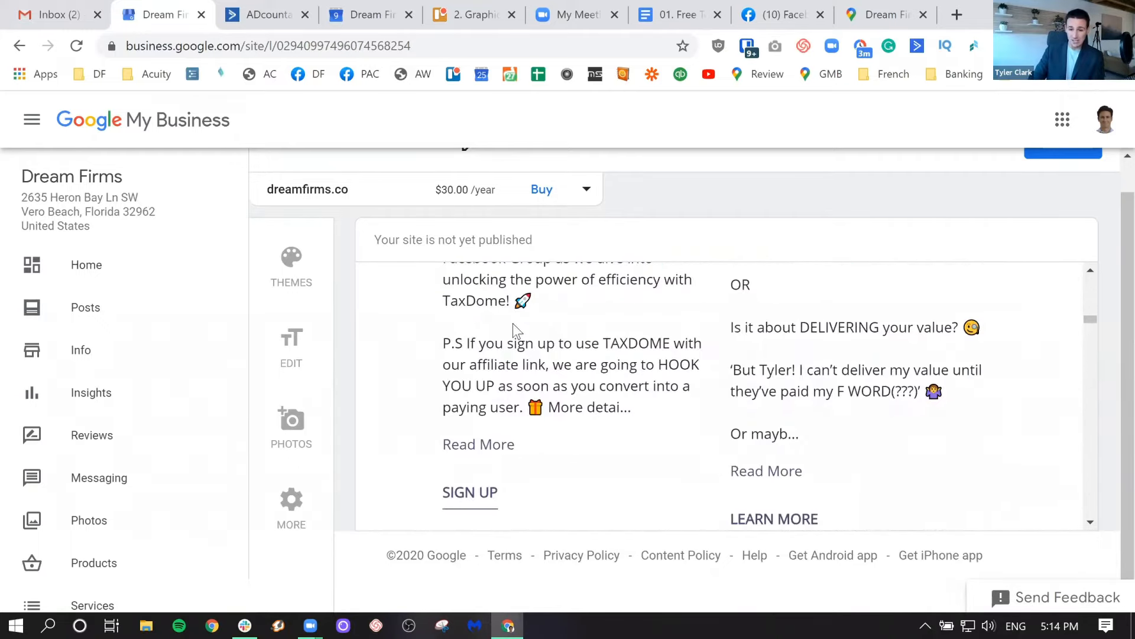
{"action": "scroll", "coordinate": [683, 342], "scroll_direction": "down", "scroll_amount": 3}
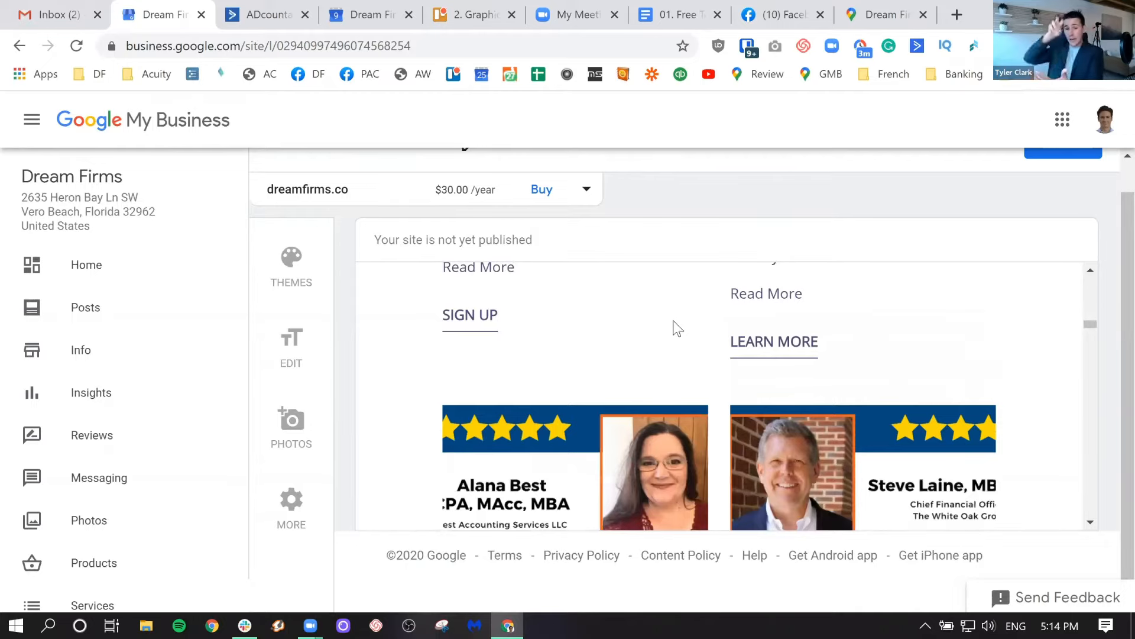
Examine the older testimonial, webinar and Free Tool Friday posts further down the website preview
{"action": "scroll", "coordinate": [677, 328], "scroll_direction": "down", "scroll_amount": 2}
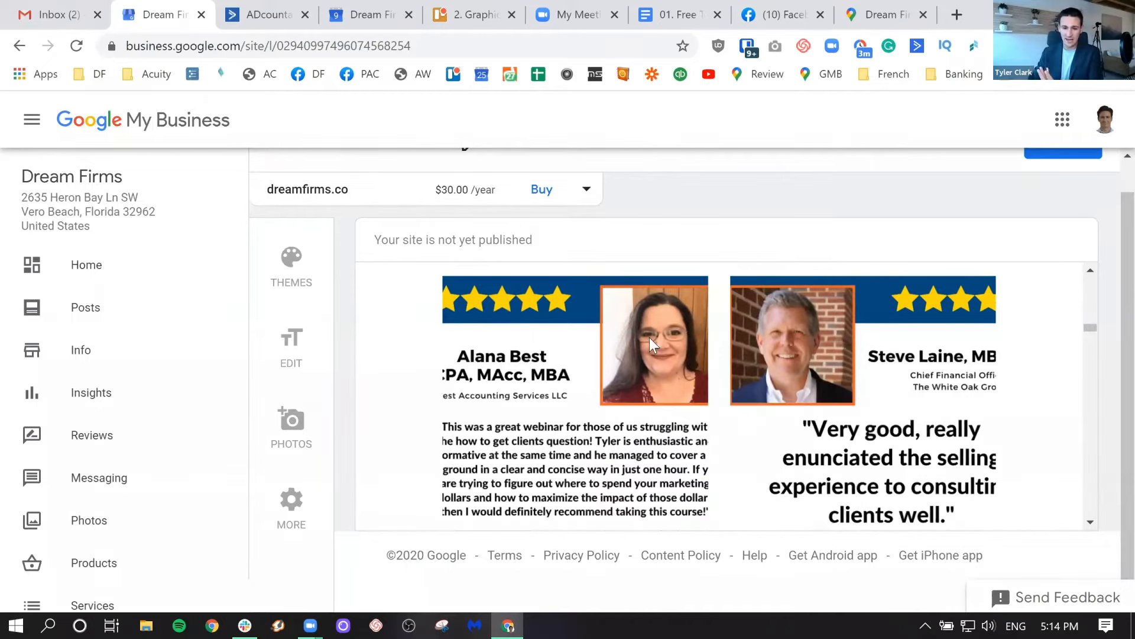
{"action": "scroll", "coordinate": [649, 336], "scroll_direction": "down", "scroll_amount": 2}
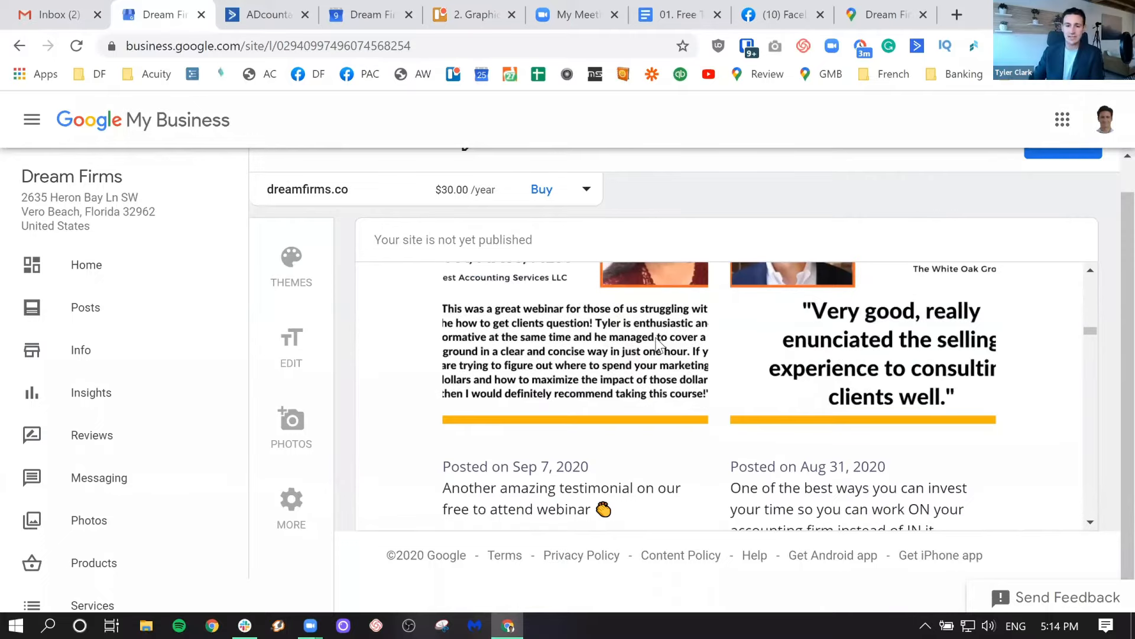
{"action": "scroll", "coordinate": [650, 343], "scroll_direction": "down", "scroll_amount": 5}
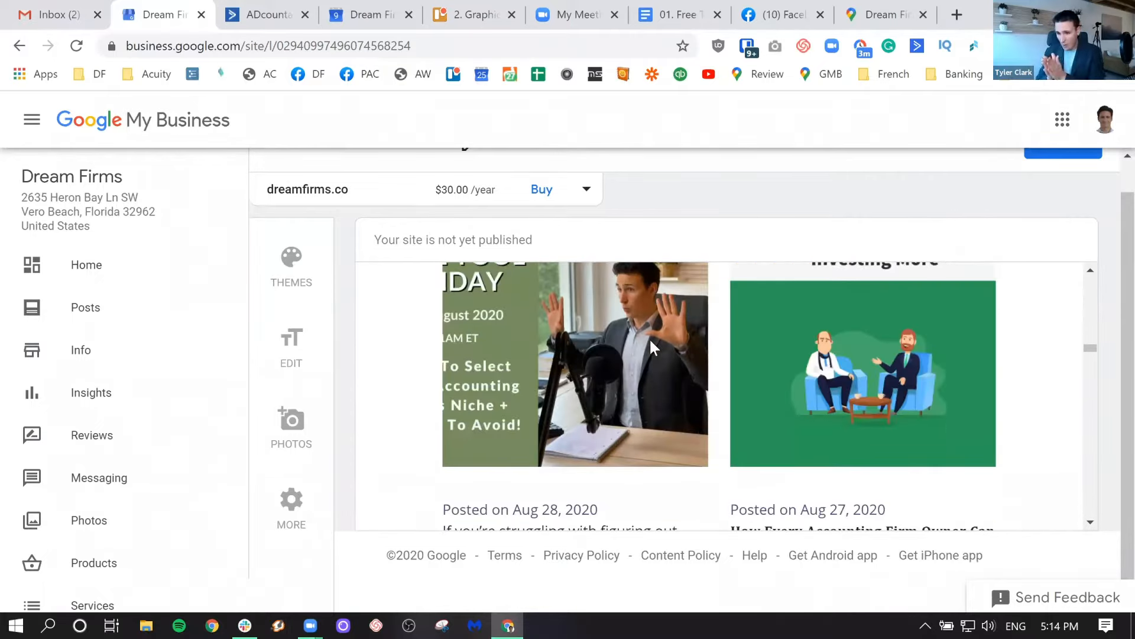
{"action": "scroll", "coordinate": [650, 348], "scroll_direction": "down", "scroll_amount": 4}
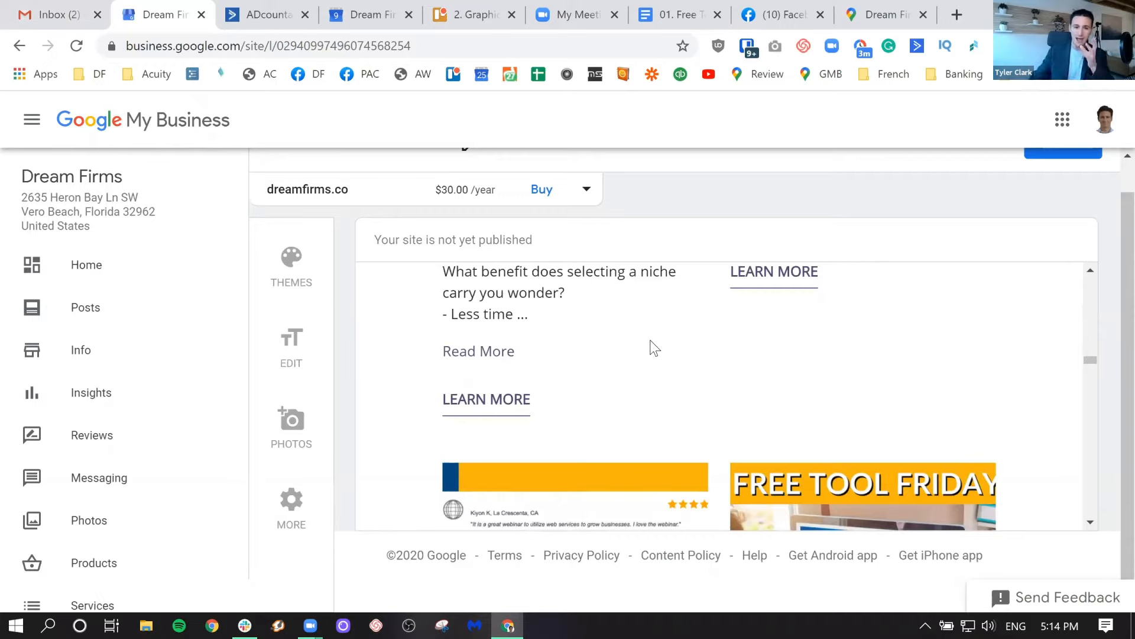
Try the Azure, Lagos and Cream Soda themes on the website and compare how they change the preview
{"action": "left_click", "coordinate": [290, 261]}
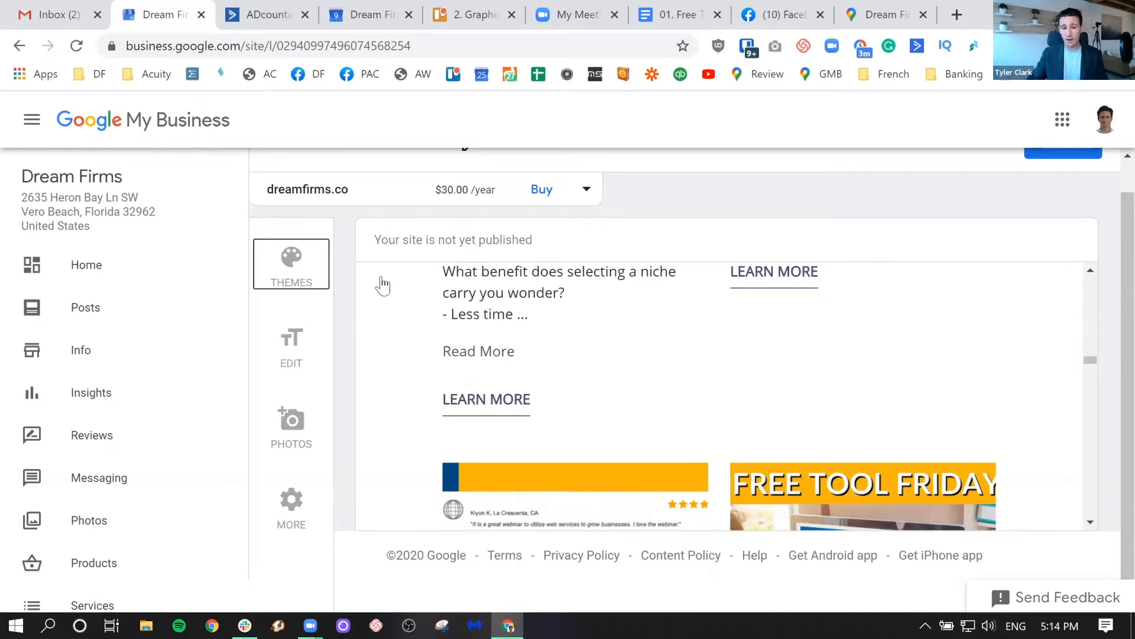
{"action": "left_click", "coordinate": [516, 390]}
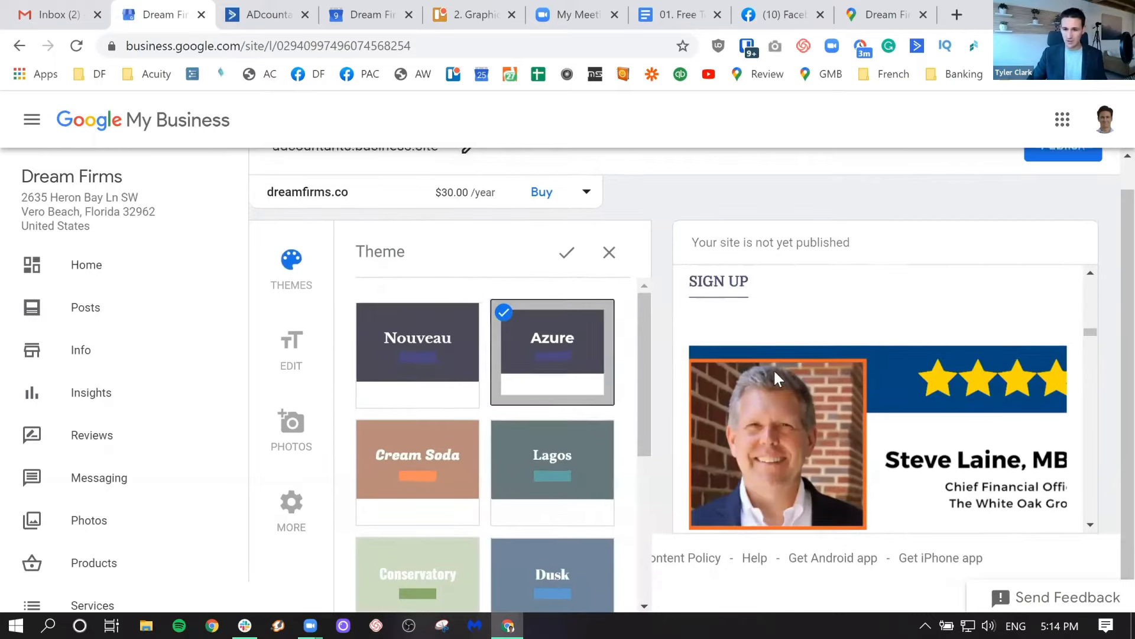
{"action": "left_click", "coordinate": [594, 443]}
{"action": "scroll", "coordinate": [743, 425], "scroll_direction": "up", "scroll_amount": 3}
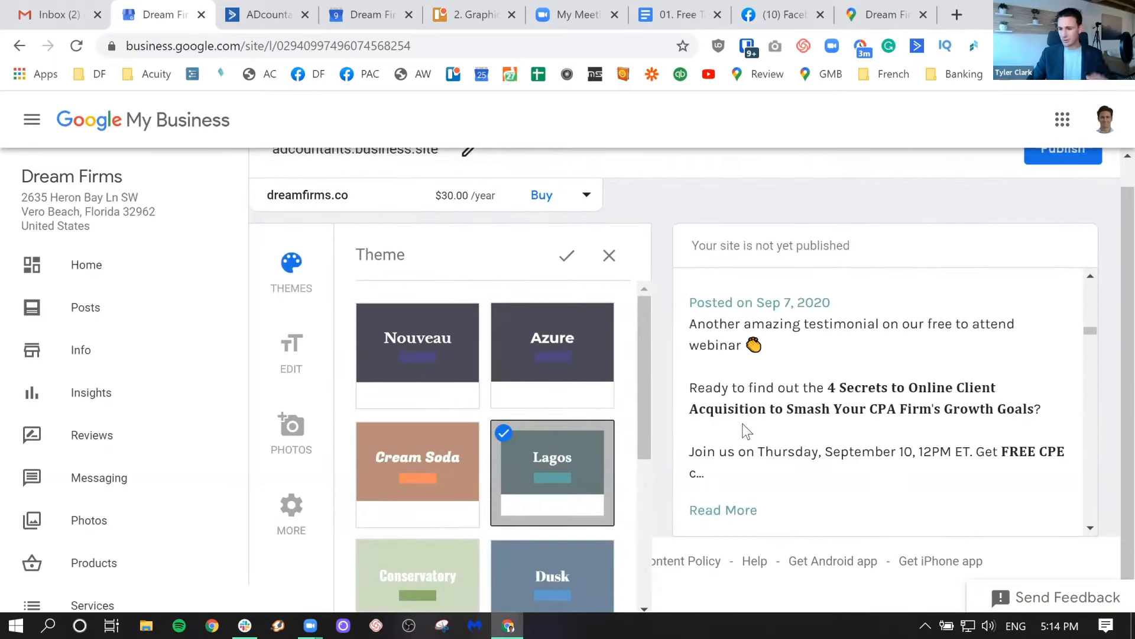
{"action": "scroll", "coordinate": [743, 424], "scroll_direction": "down", "scroll_amount": 3}
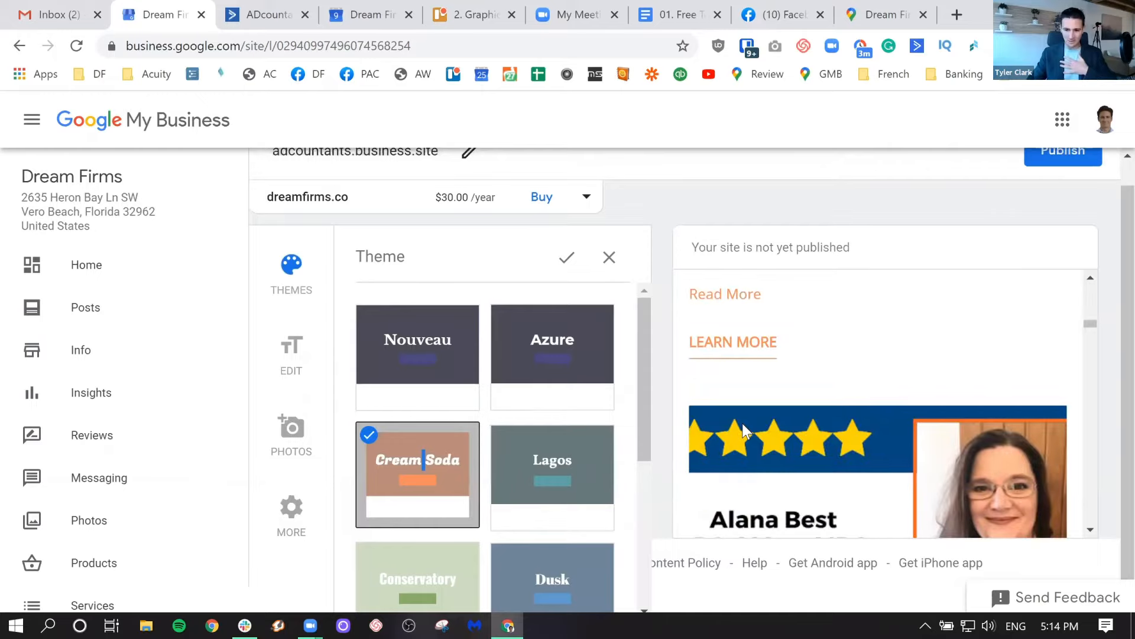
{"action": "scroll", "coordinate": [743, 423], "scroll_direction": "down", "scroll_amount": 1}
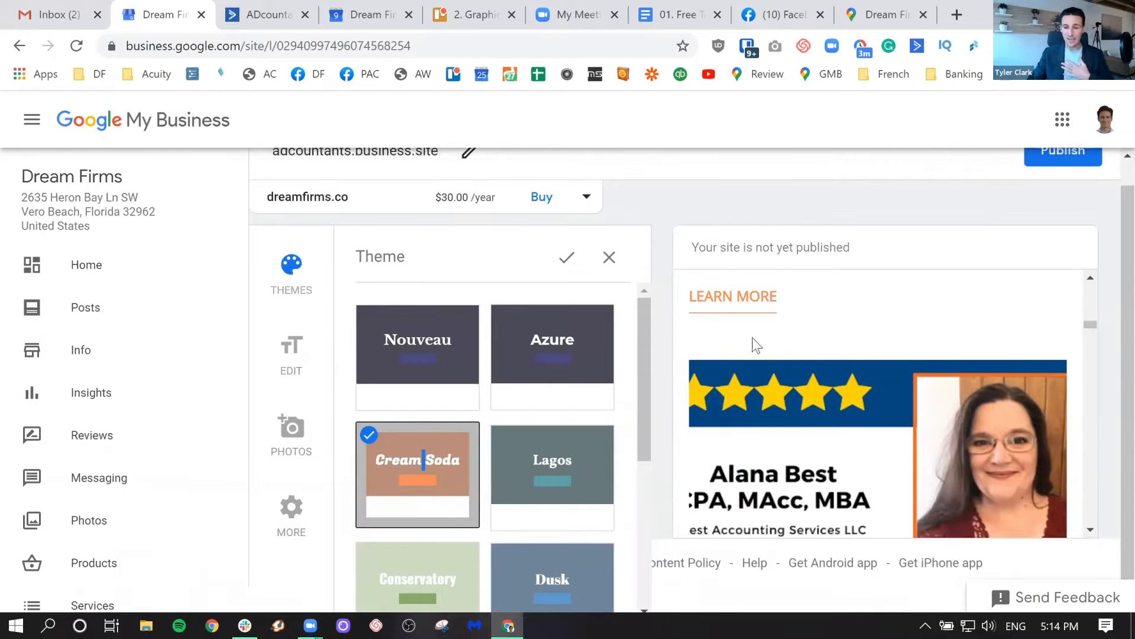
{"action": "scroll", "coordinate": [718, 408], "scroll_direction": "down", "scroll_amount": 2}
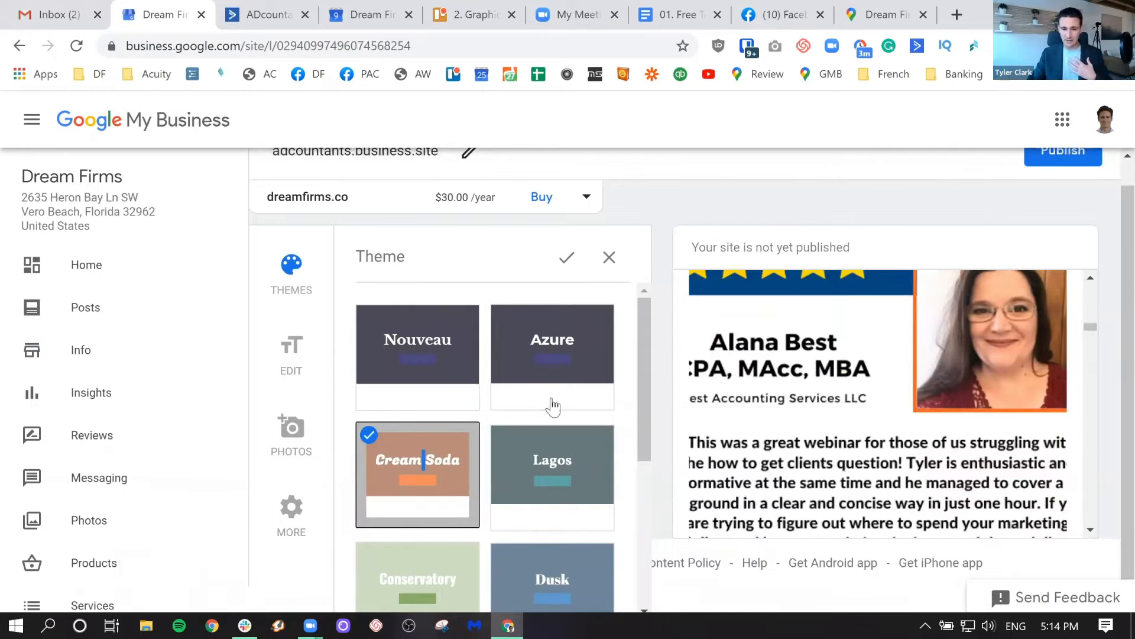
{"action": "scroll", "coordinate": [526, 435], "scroll_direction": "up", "scroll_amount": 2}
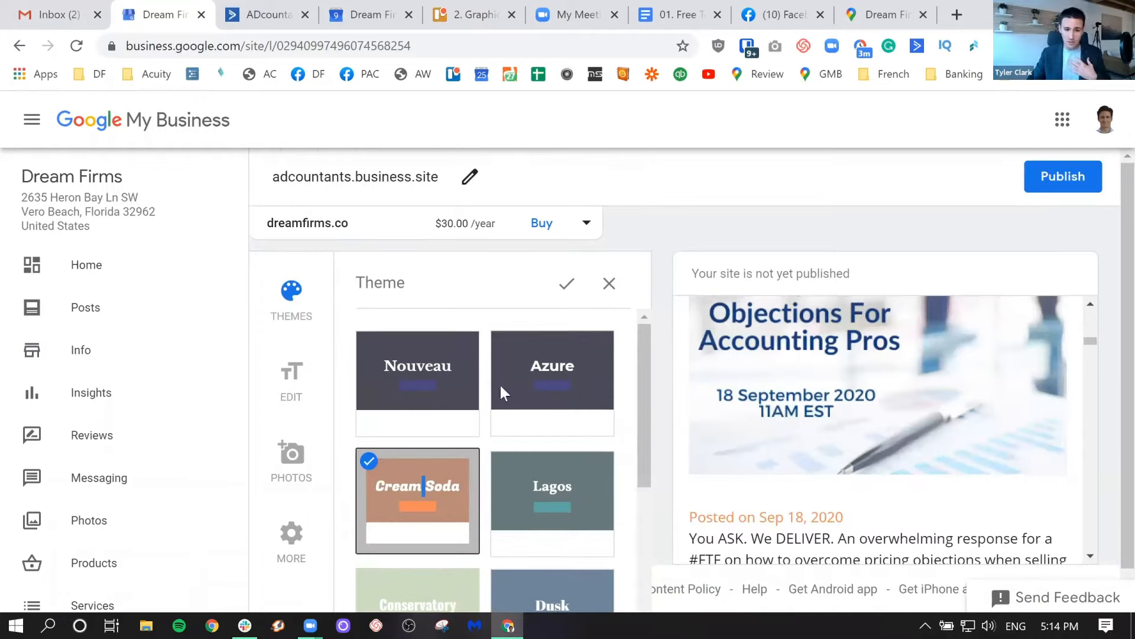
Try the Noble theme on the website and discard the unsaved theme changes to go on to text editing
{"action": "scroll", "coordinate": [605, 398], "scroll_direction": "down", "scroll_amount": 5}
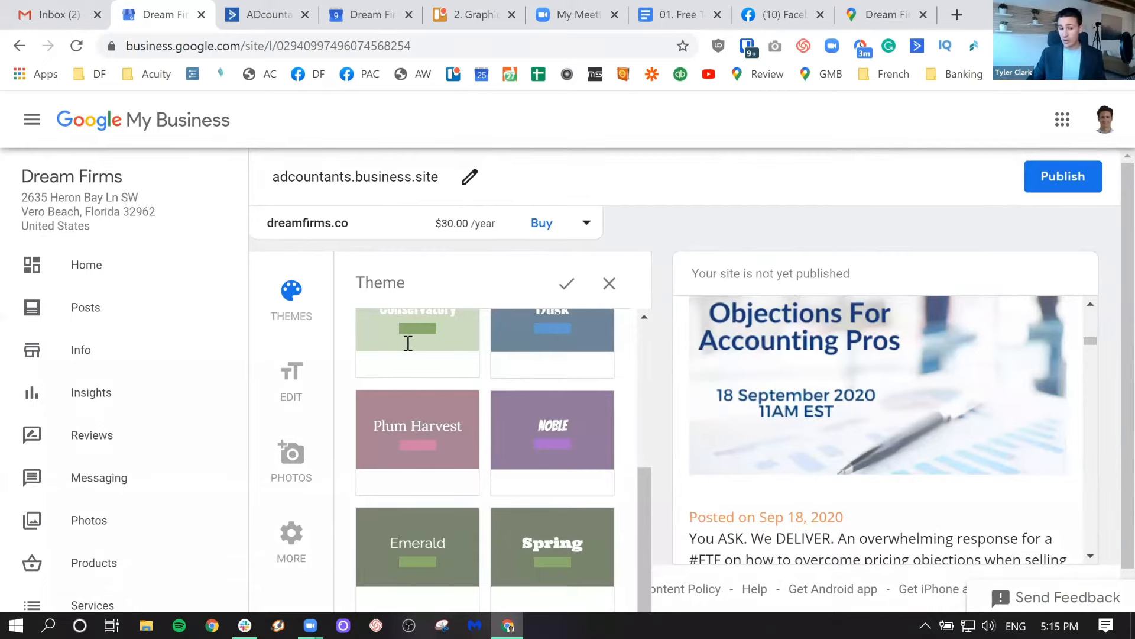
{"action": "left_click", "coordinate": [599, 407]}
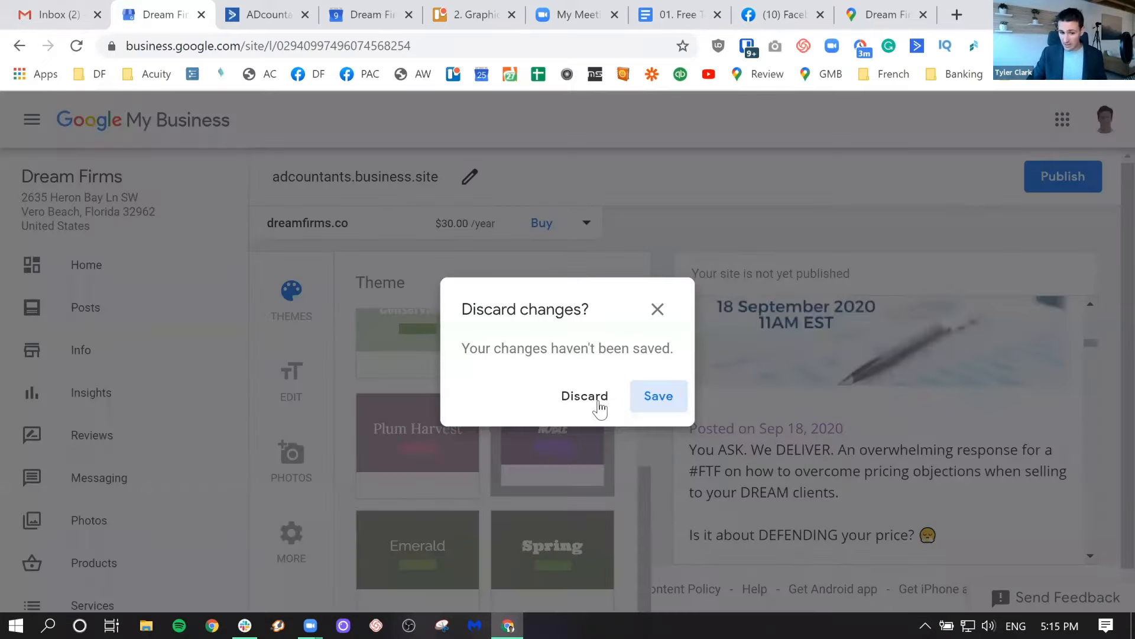
{"action": "left_click", "coordinate": [599, 406]}
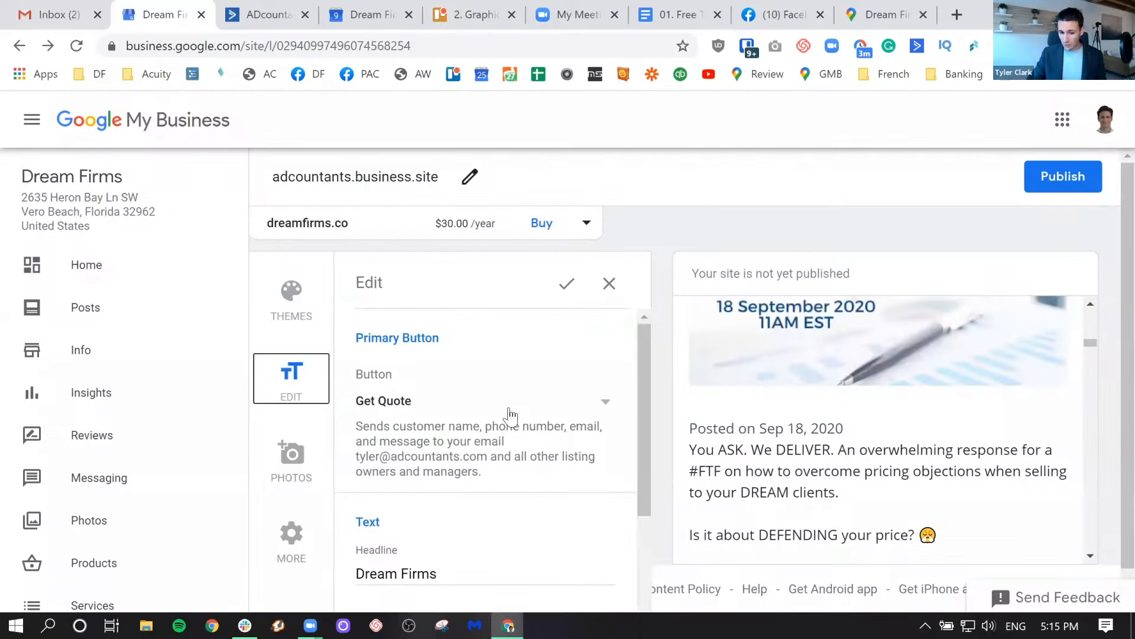
Replace the site description with "Creating Generational Wealth & Impact For Accounting Professionals By Attracting And Winning The Business Of Their Dream Clients"
{"action": "scroll", "coordinate": [385, 451], "scroll_direction": "down", "scroll_amount": 3}
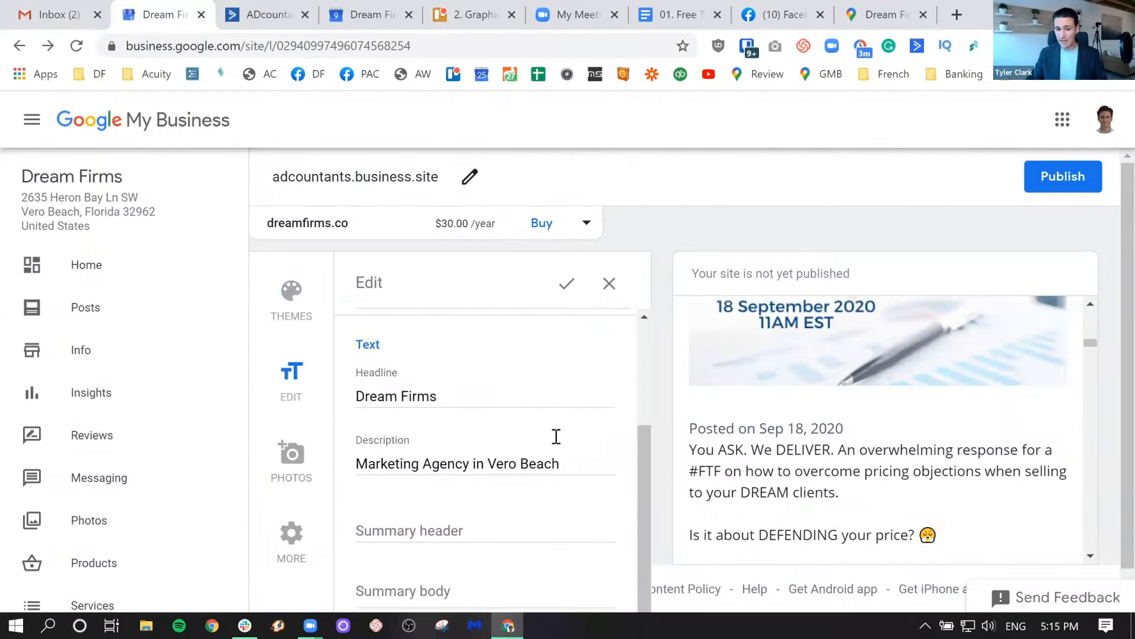
{"action": "left_click_drag", "start_coordinate": [495, 441], "coordinate": [713, 434]}
{"action": "key", "text": "ctrl+a"}
{"action": "key", "text": "BackSpace"}
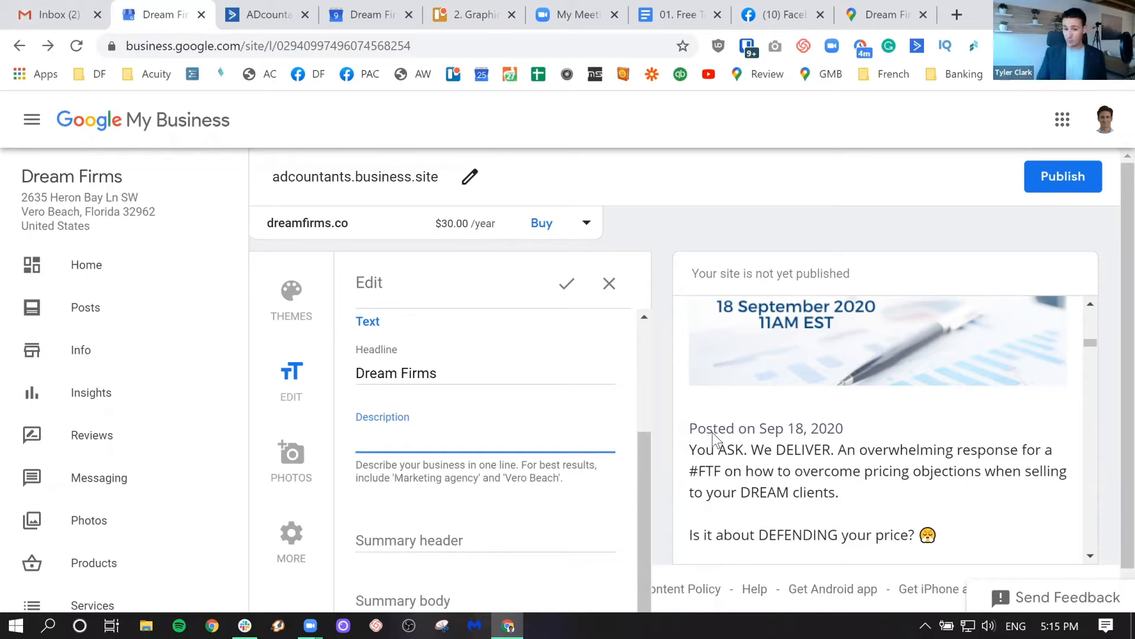
{"action": "type", "text": "Creat"}
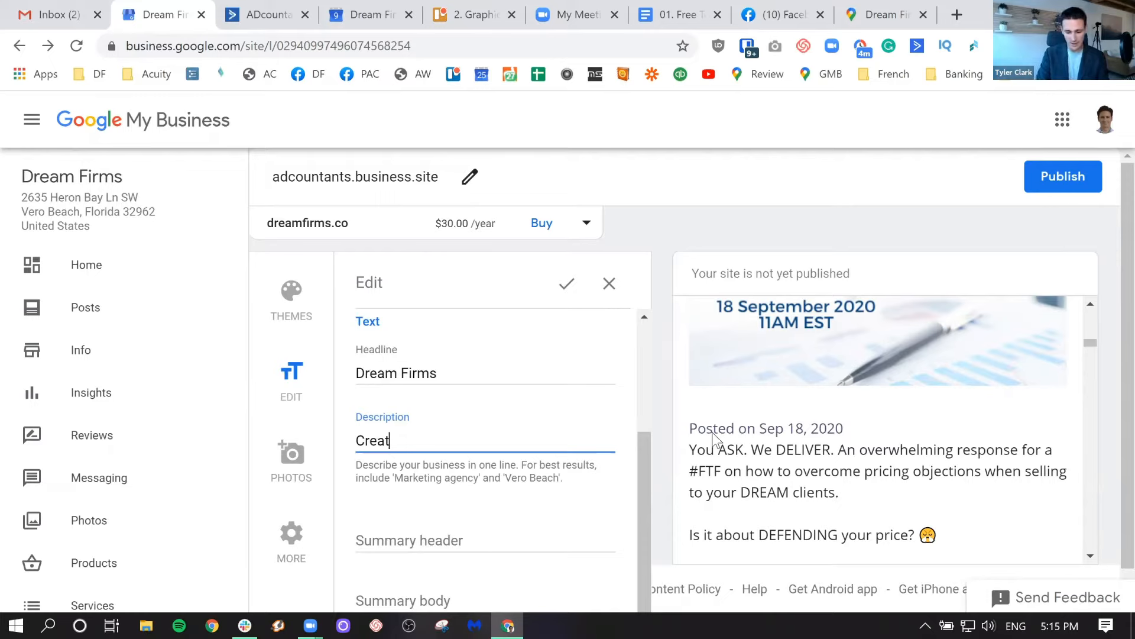
{"action": "type", "text": "ing Generational Wealth & Impact For Entrepren"}
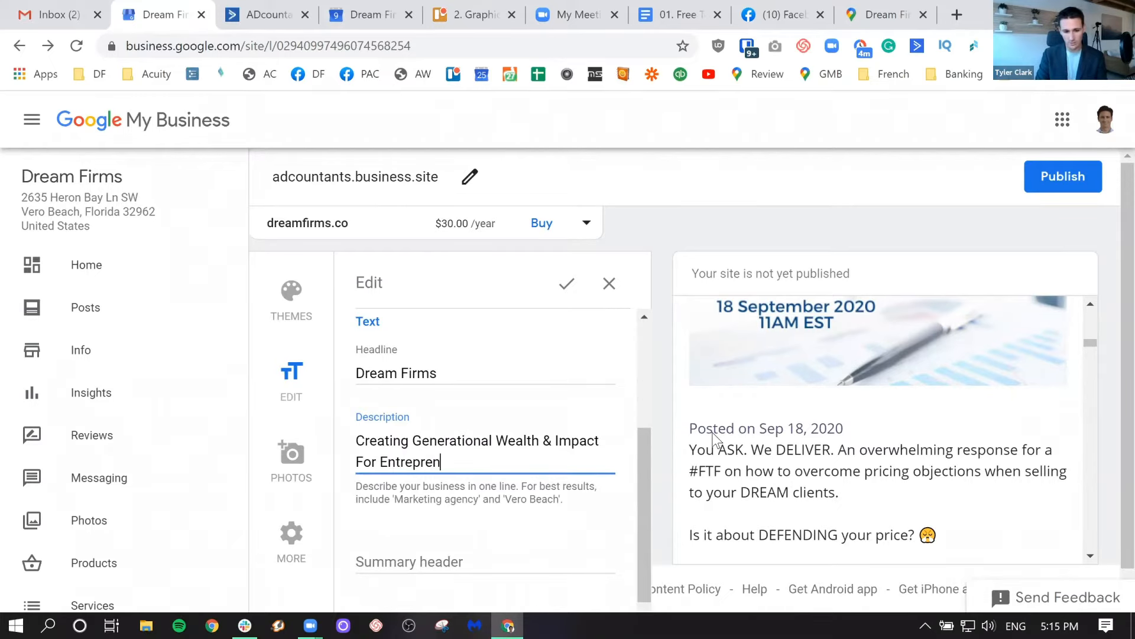
{"action": "key", "text": "ctrl+BackSpace"}
{"action": "type", "text": "Accoutning"}
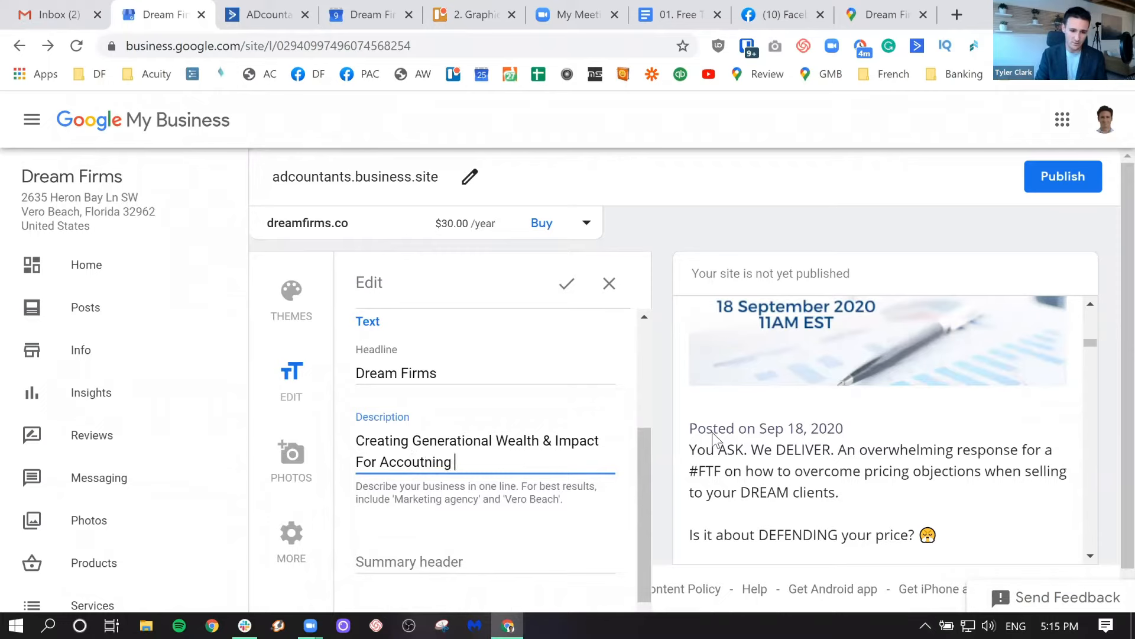
{"action": "key", "text": "ctrl+BackSpace"}
{"action": "type", "text": "Accou"}
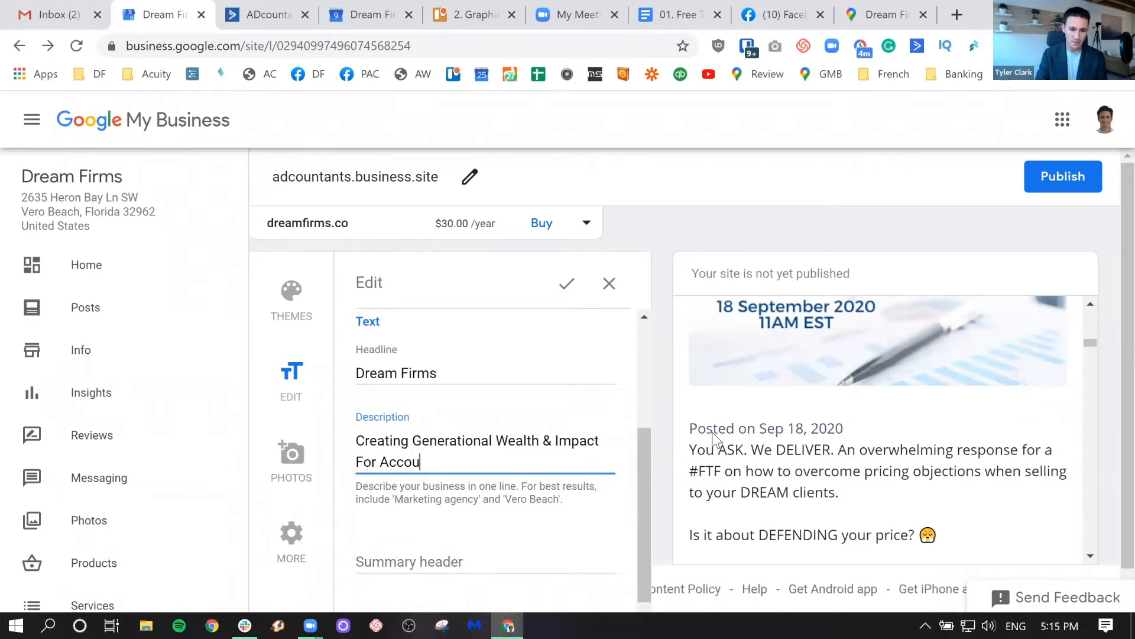
{"action": "type", "text": "nting Professional"}
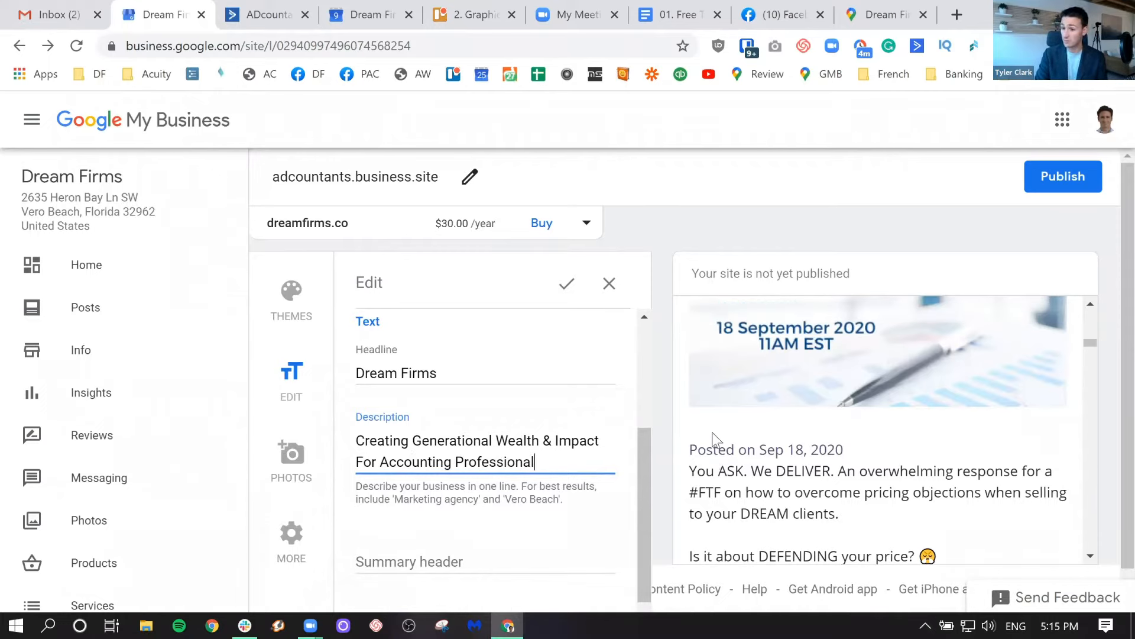
{"action": "type", "text": "s B"}
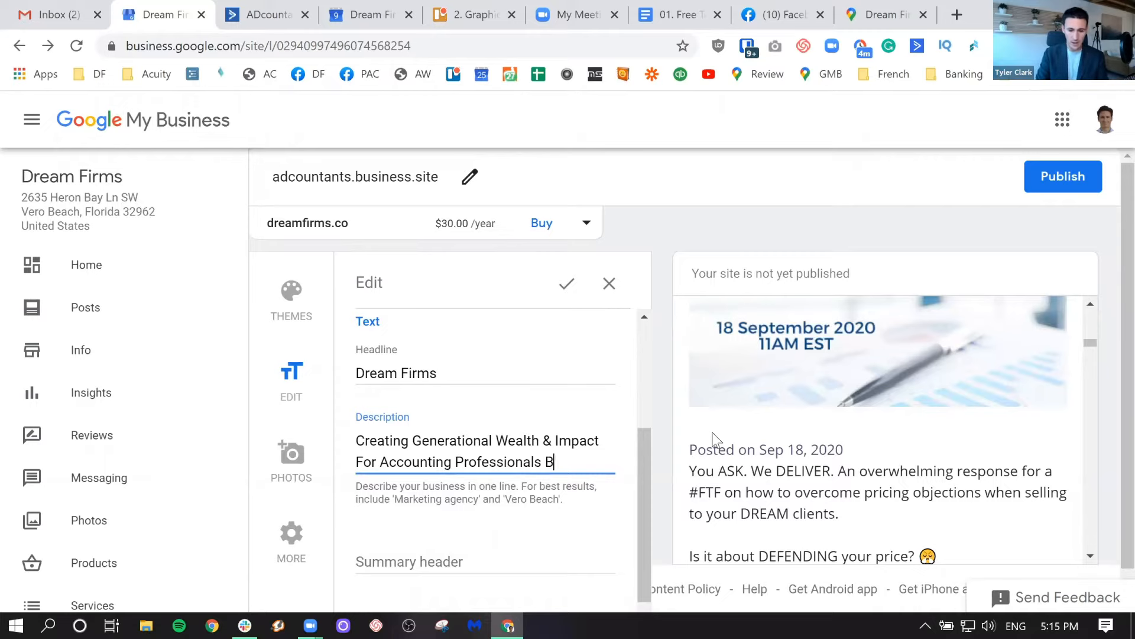
{"action": "type", "text": "y Attraching A"}
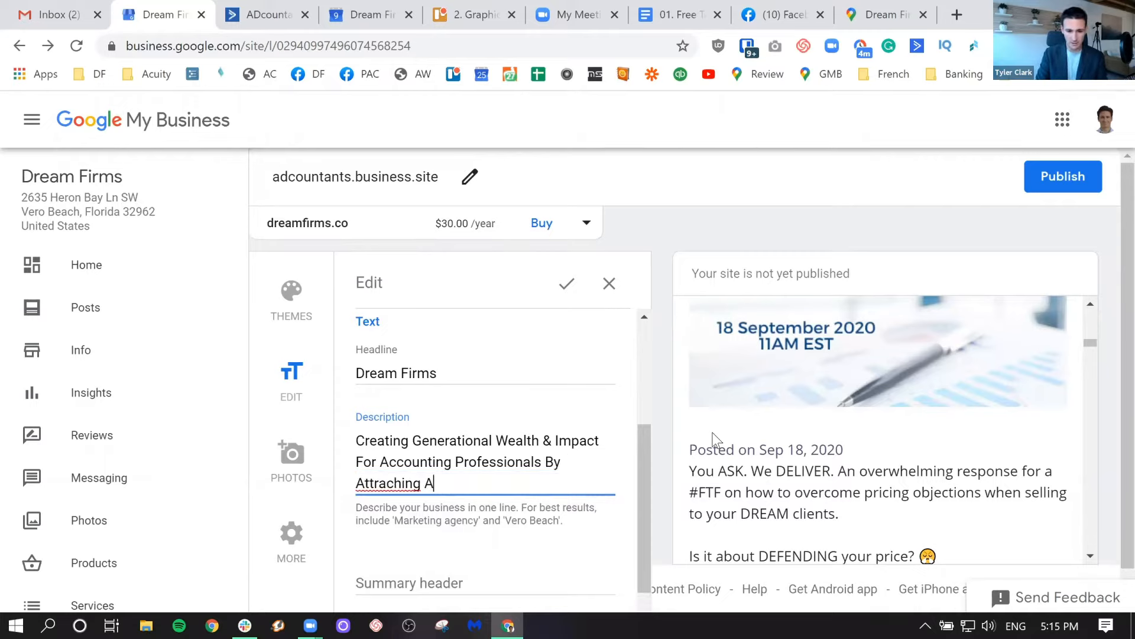
{"action": "key", "text": "BackSpace"}
{"action": "key", "text": "BackSpace"}
{"action": "key", "text": "BackSpace"}
{"action": "key", "text": "BackSpace"}
{"action": "key", "text": "BackSpace"}
{"action": "key", "text": "BackSpace"}
{"action": "type", "text": "t"}
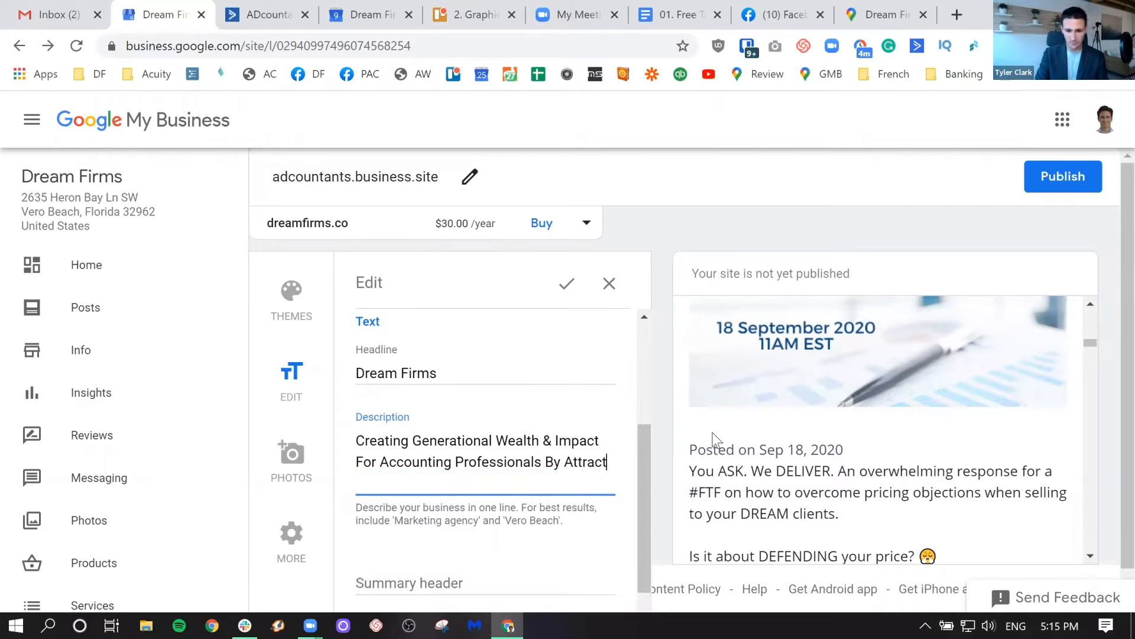
{"action": "type", "text": "ing And W"}
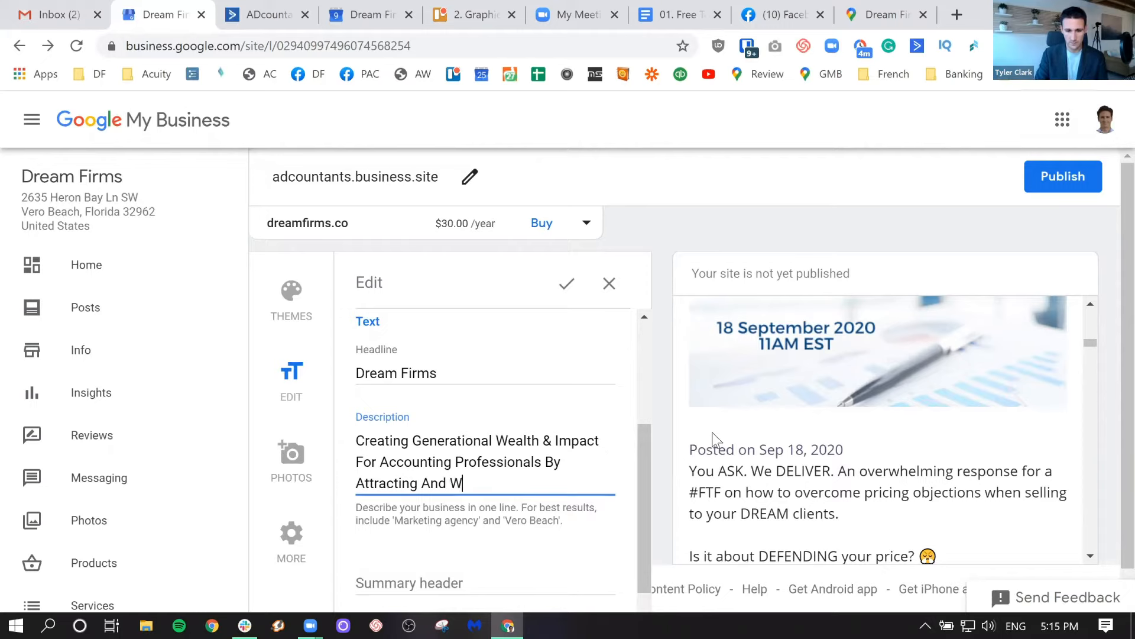
{"action": "type", "text": "inning The Business Of Thei"}
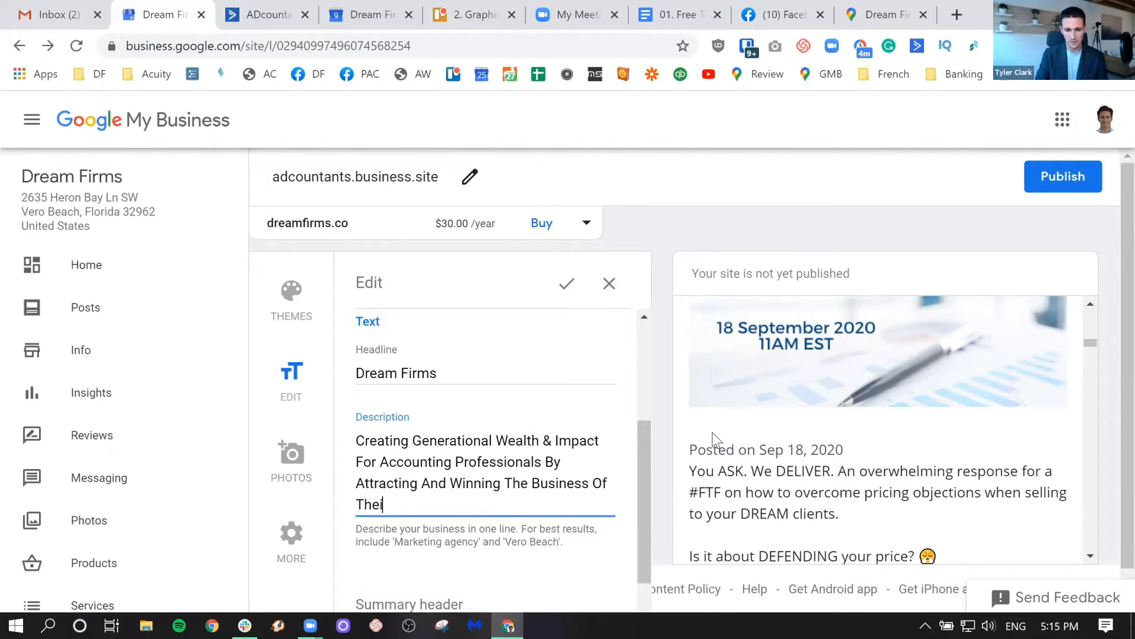
{"action": "type", "text": "r Dream Clients"}
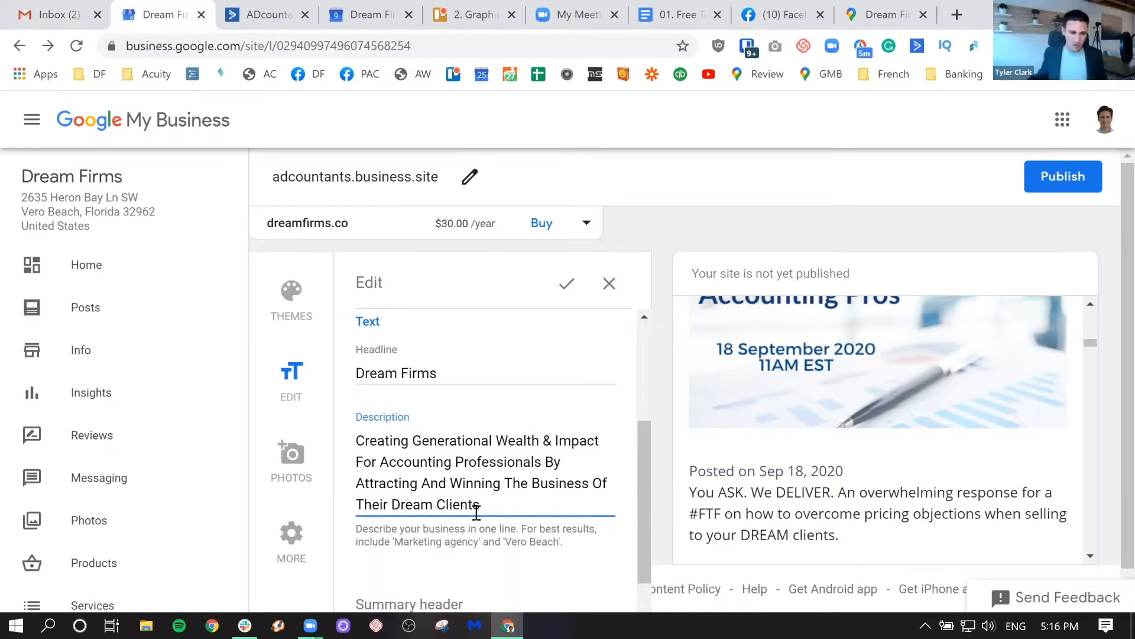
Look over the optional summary header and body fields, leave them empty and save the website text changes
{"action": "scroll", "coordinate": [469, 558], "scroll_direction": "down", "scroll_amount": 4}
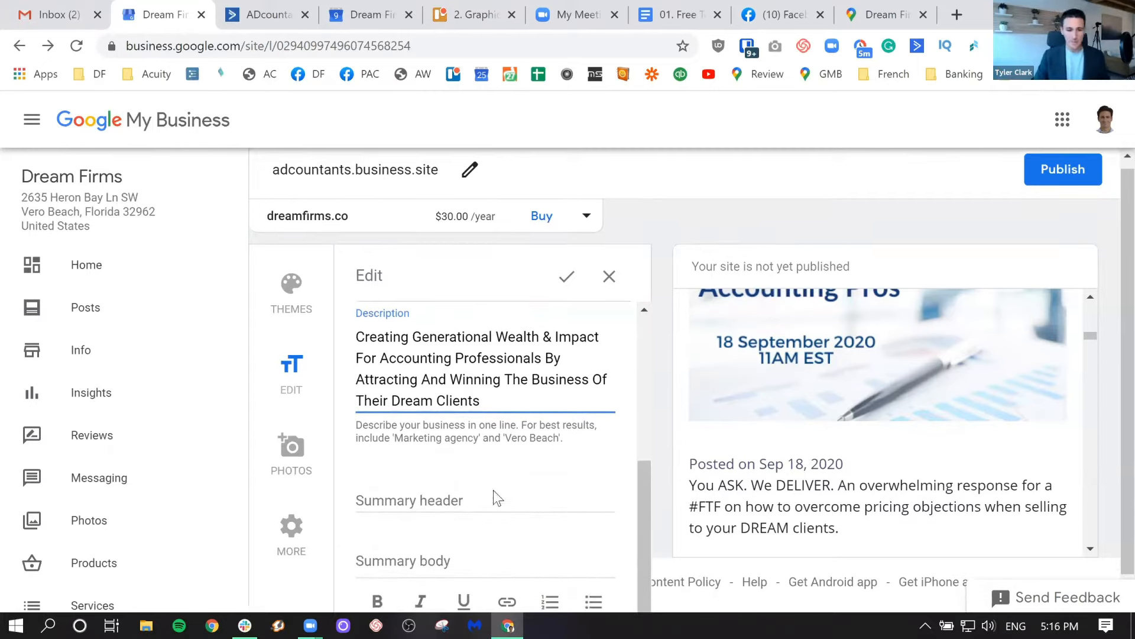
{"action": "left_click", "coordinate": [488, 476]}
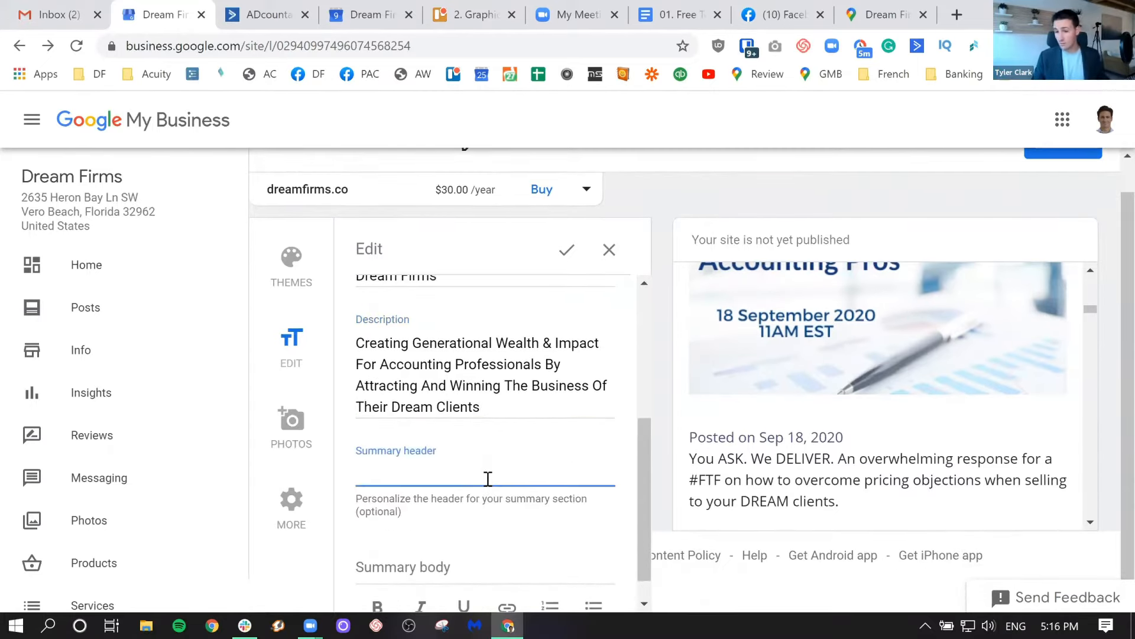
{"action": "scroll", "coordinate": [487, 439], "scroll_direction": "up", "scroll_amount": 1}
{"action": "scroll", "coordinate": [490, 423], "scroll_direction": "down", "scroll_amount": 2}
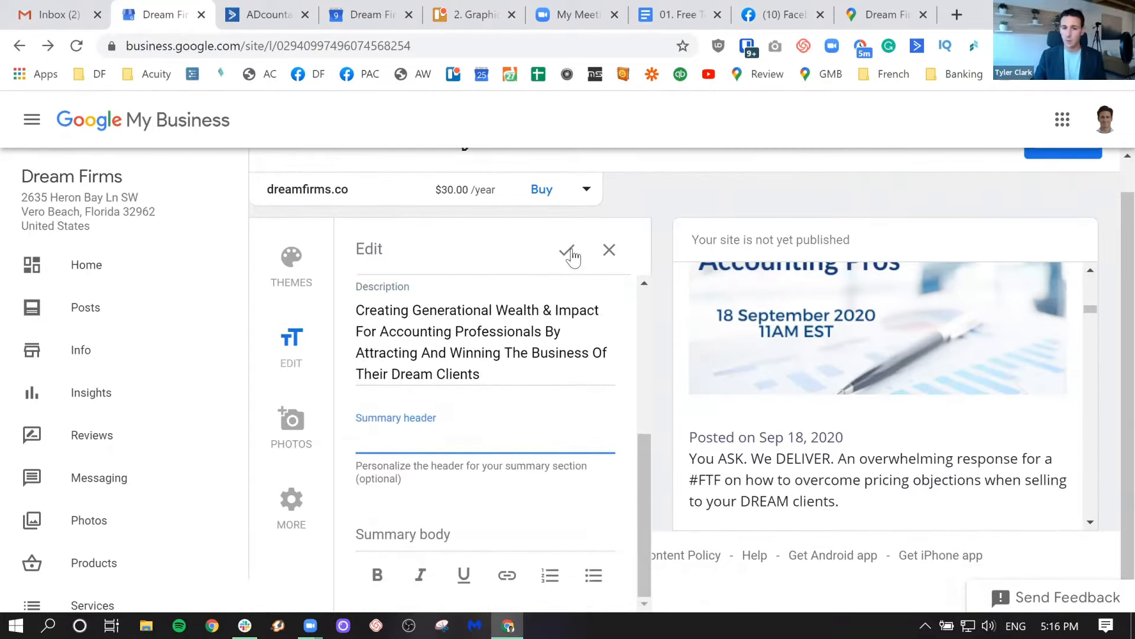
{"action": "left_click", "coordinate": [571, 251]}
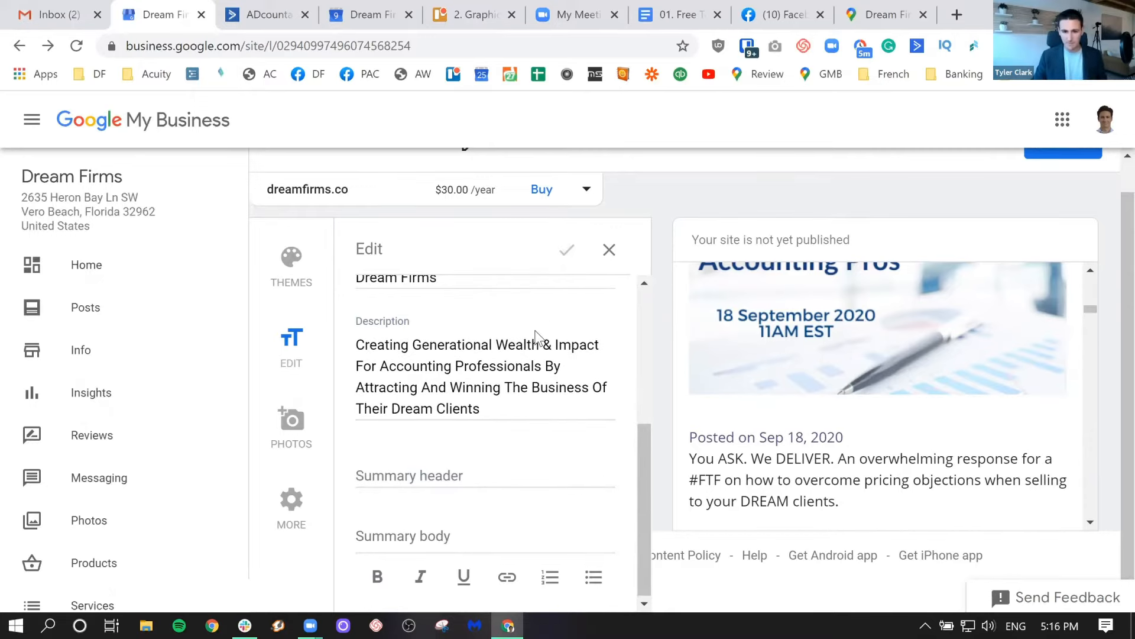
Close the text editing options and check the new description under the Dream Firms title in the website preview
{"action": "scroll", "coordinate": [535, 373], "scroll_direction": "up", "scroll_amount": 3}
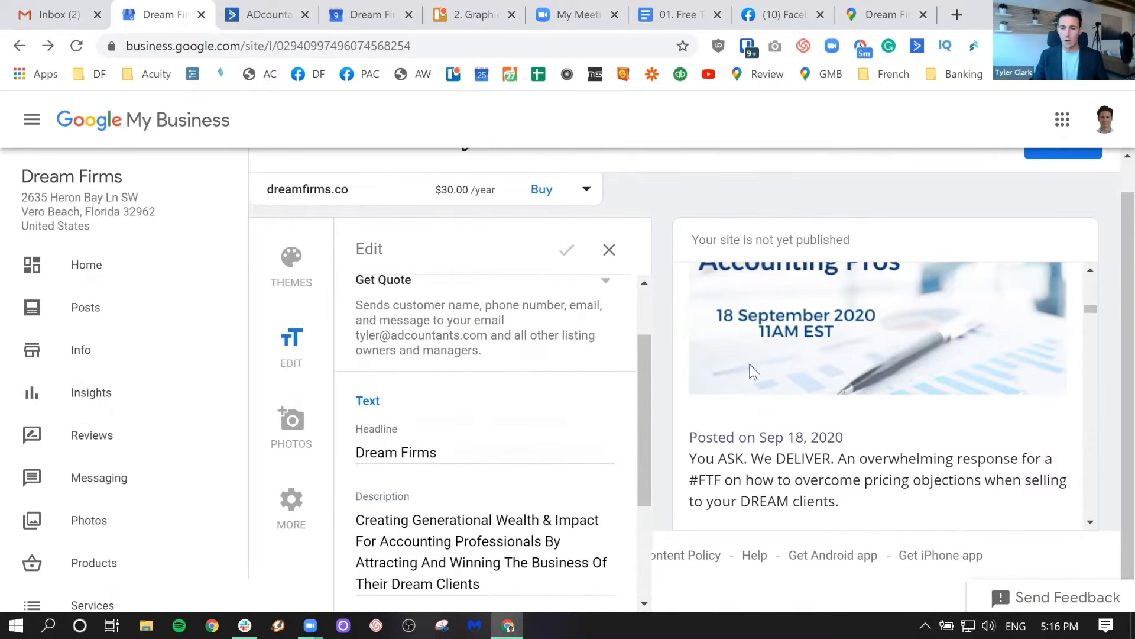
{"action": "scroll", "coordinate": [775, 345], "scroll_direction": "up", "scroll_amount": 2}
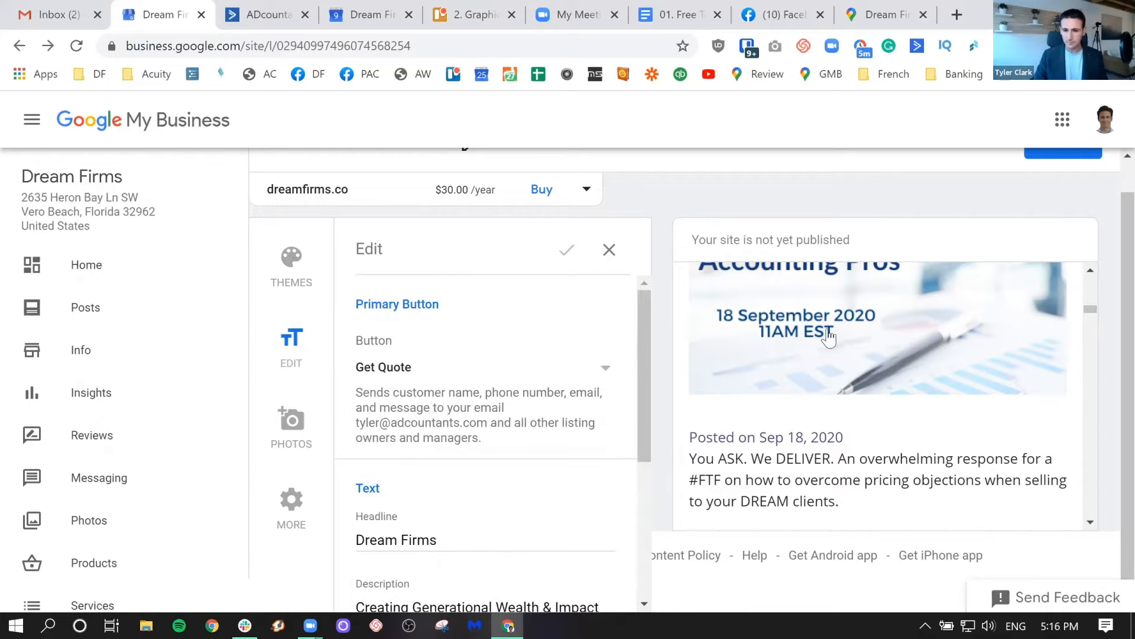
{"action": "left_click", "coordinate": [887, 317]}
{"action": "scroll", "coordinate": [841, 335], "scroll_direction": "up", "scroll_amount": 5}
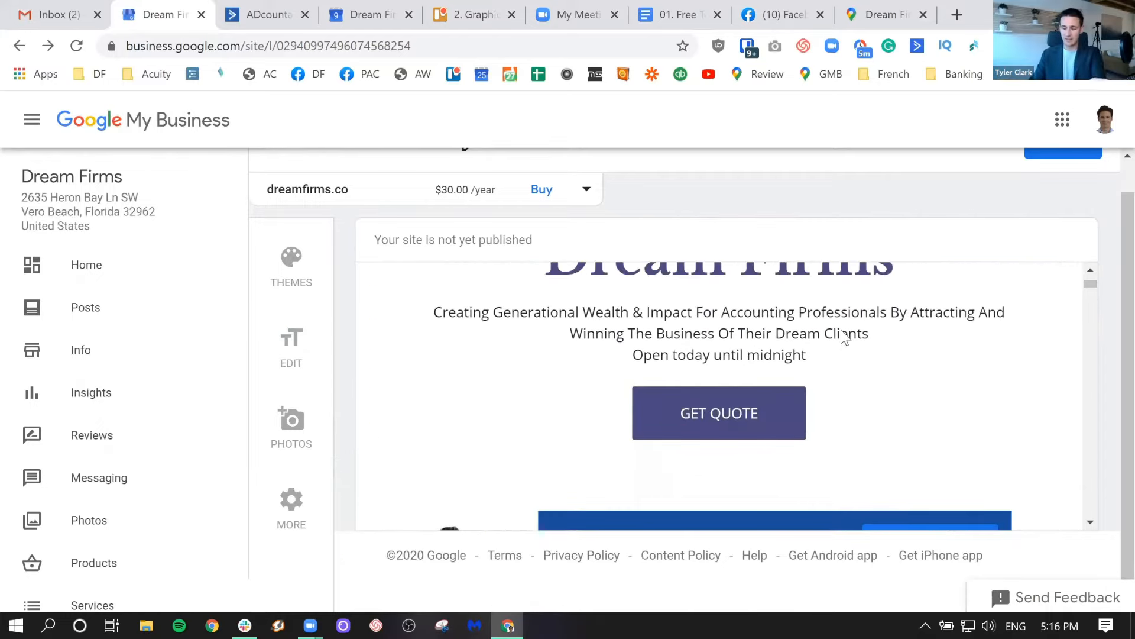
{"action": "scroll", "coordinate": [791, 363], "scroll_direction": "up", "scroll_amount": 3}
{"action": "scroll", "coordinate": [792, 363], "scroll_direction": "down", "scroll_amount": 1}
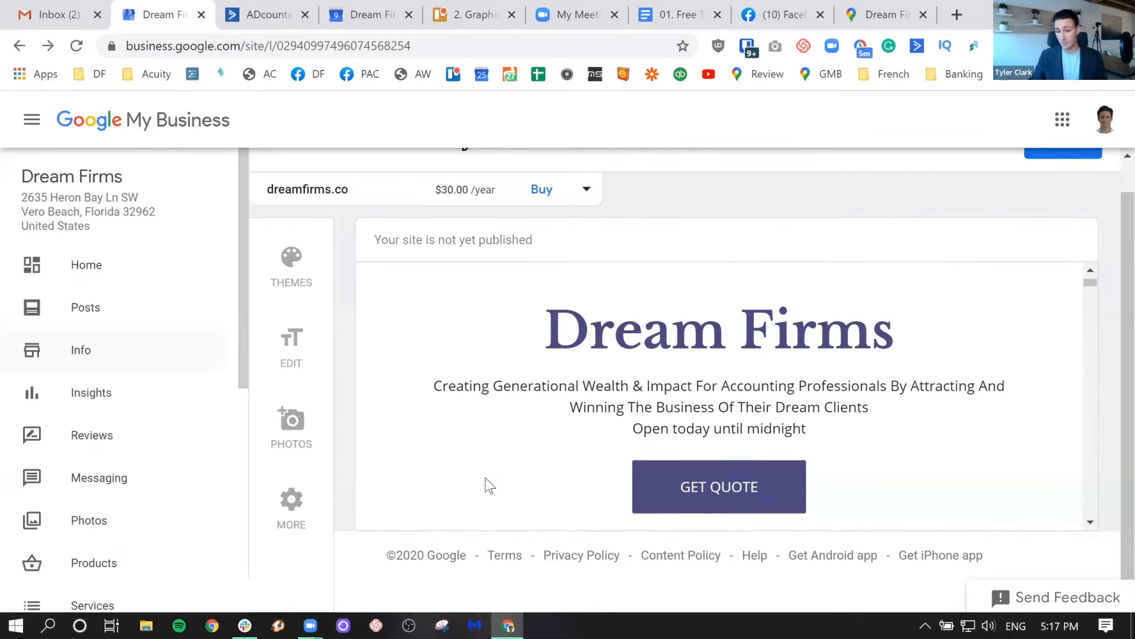
Set the website's primary button to Make Appointment and start its appointment link
{"action": "left_click", "coordinate": [493, 443]}
{"action": "left_click", "coordinate": [485, 484]}
{"action": "left_click", "coordinate": [490, 445]}
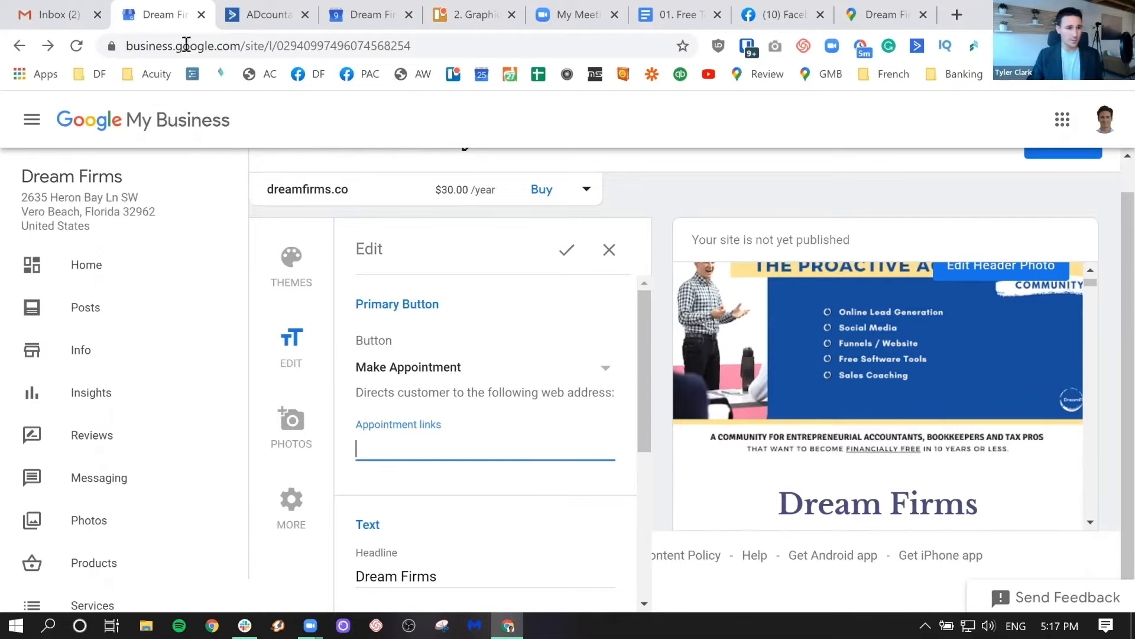
{"action": "left_click", "coordinate": [151, 74]}
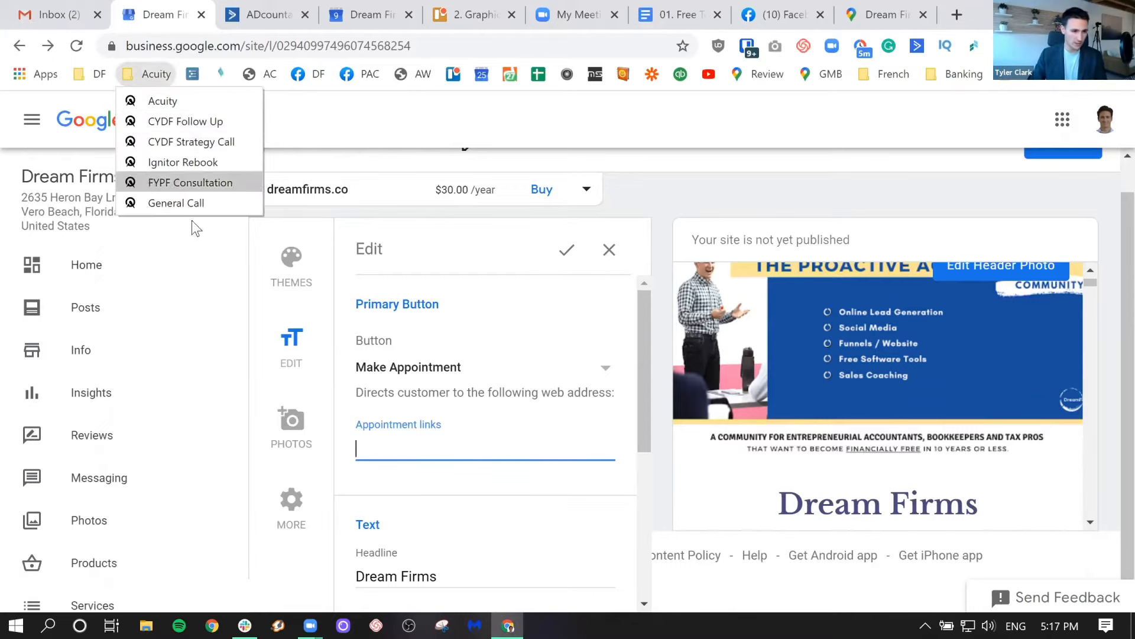
{"action": "right_click", "coordinate": [186, 206]}
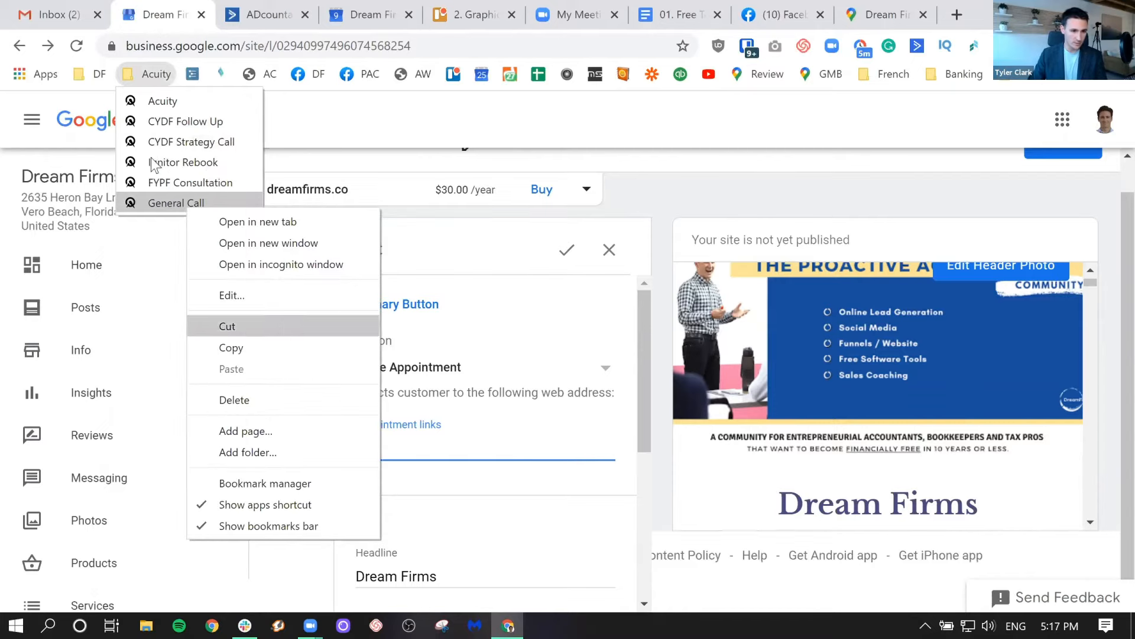
{"action": "right_click", "coordinate": [195, 143]}
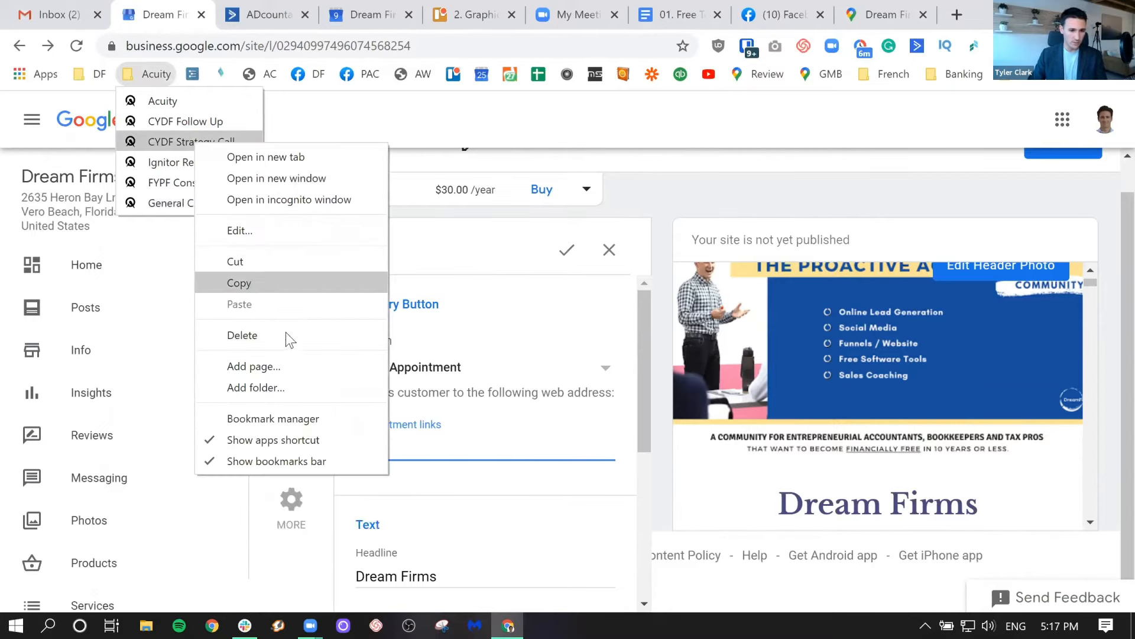
{"action": "left_click", "coordinate": [239, 282]}
{"action": "left_click", "coordinate": [417, 448]}
{"action": "type", "text": "https://dreamfirms.as.me/cydf"}
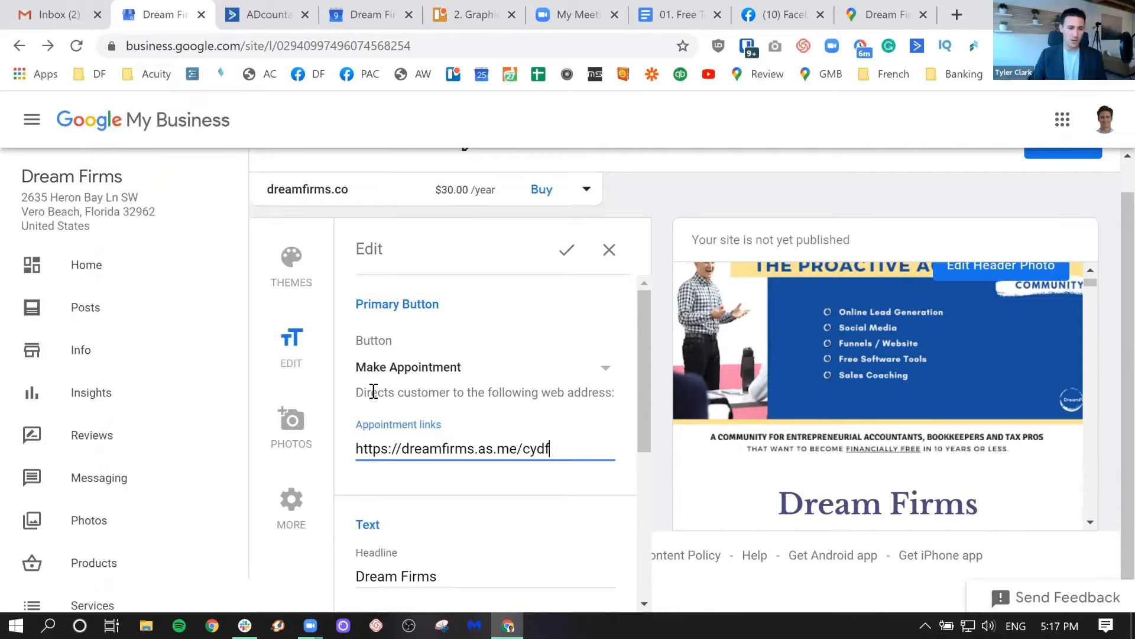
Open the website's gallery image upload to see how photos can be added
{"action": "left_click", "coordinate": [288, 430]}
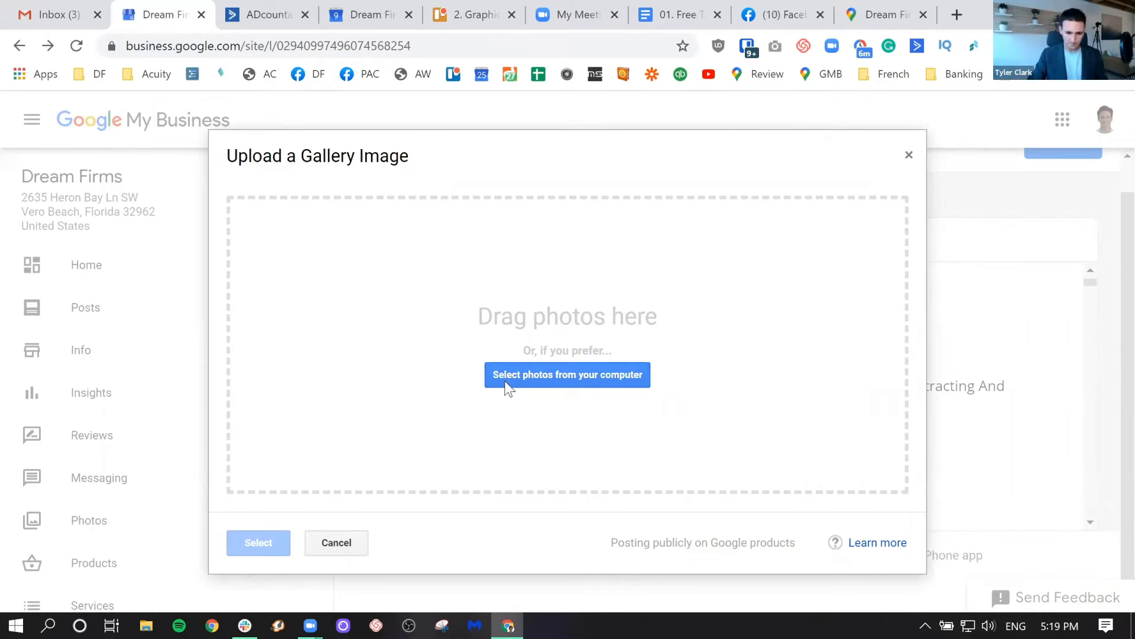
Publish the Dream Firms website from its publishing settings and view the live site
{"action": "left_click", "coordinate": [319, 529]}
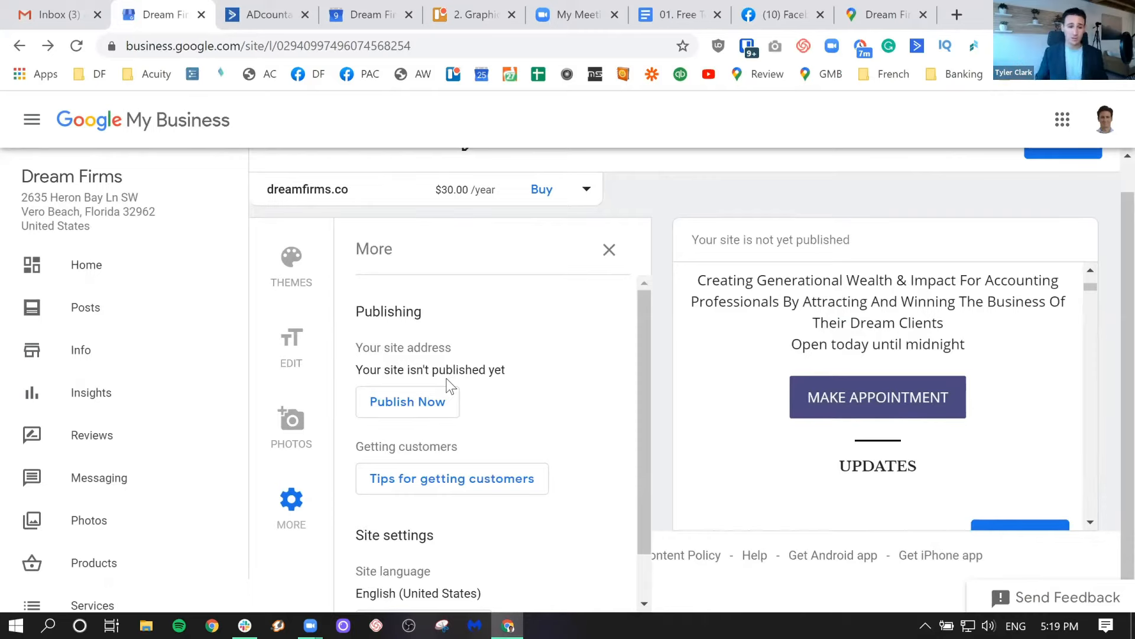
{"action": "left_click", "coordinate": [434, 405]}
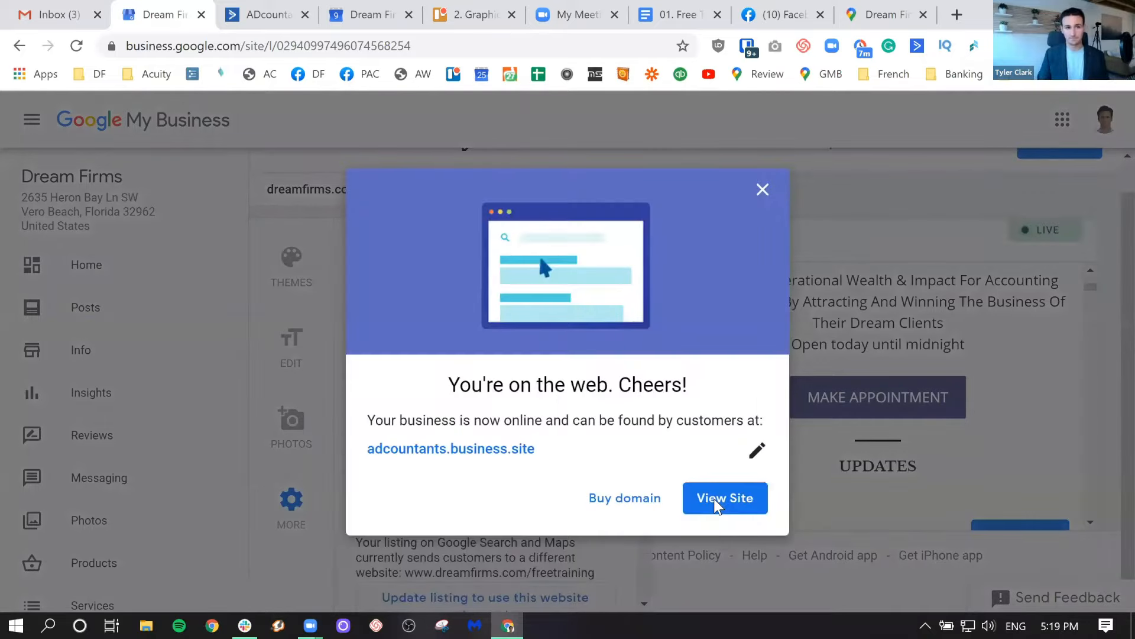
{"action": "left_click", "coordinate": [715, 501]}
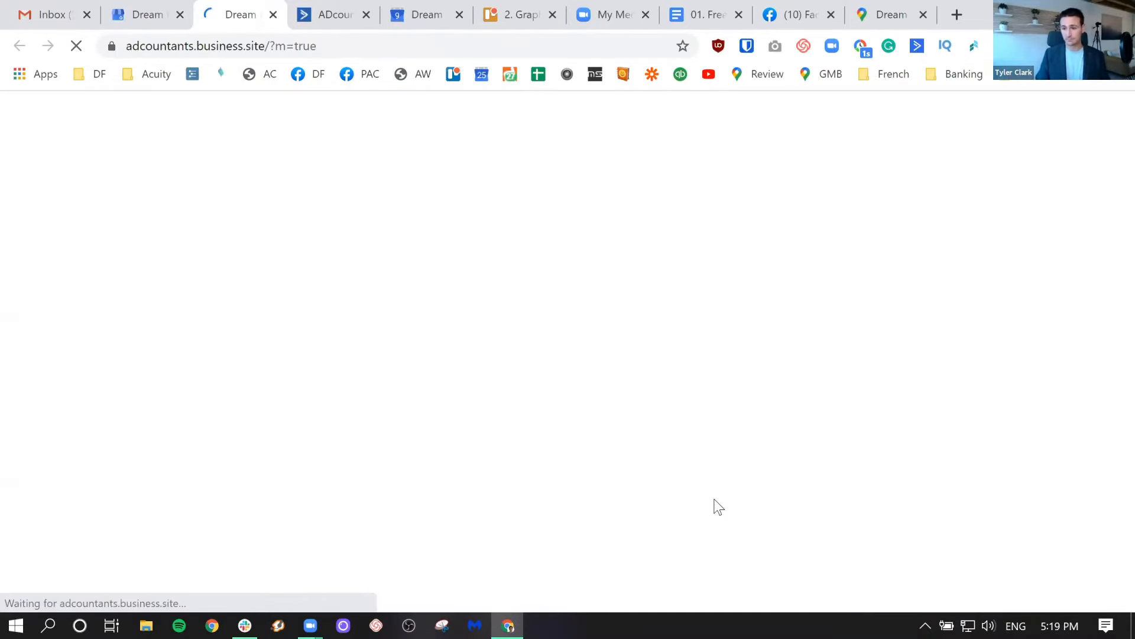